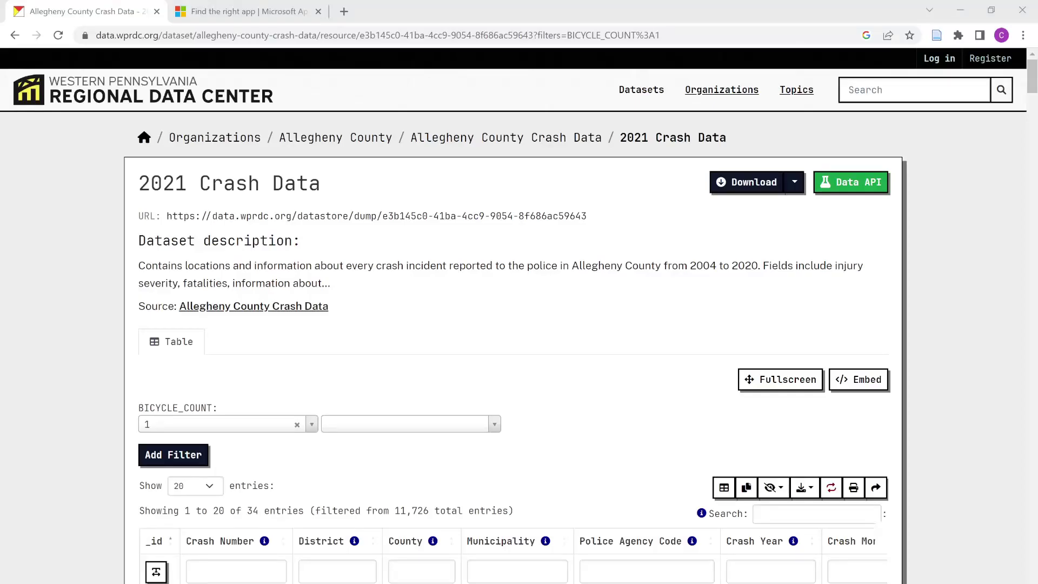
- Bring the browser with the 2021 Crash Data table, filtered to BICYCLE_COUNT 1, into focus
left_click(98, 385)
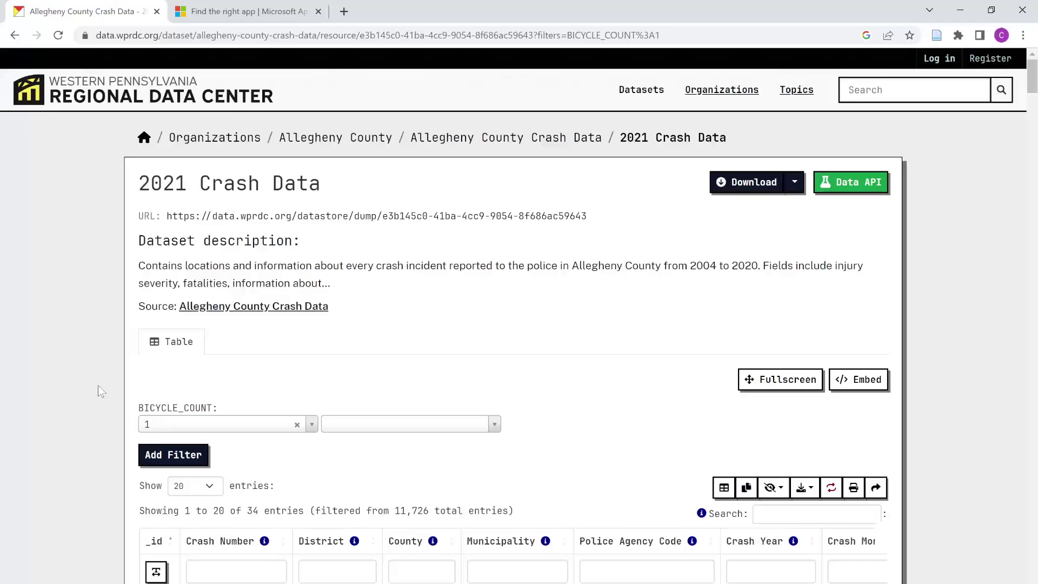
- Review the filtered crash table and Data Dictionary, then switch to PGH_bike_accidents_2021_WPRDC.csv in Excel
scroll(76, 440, "down", 2)
scroll(76, 441, "down", 4)
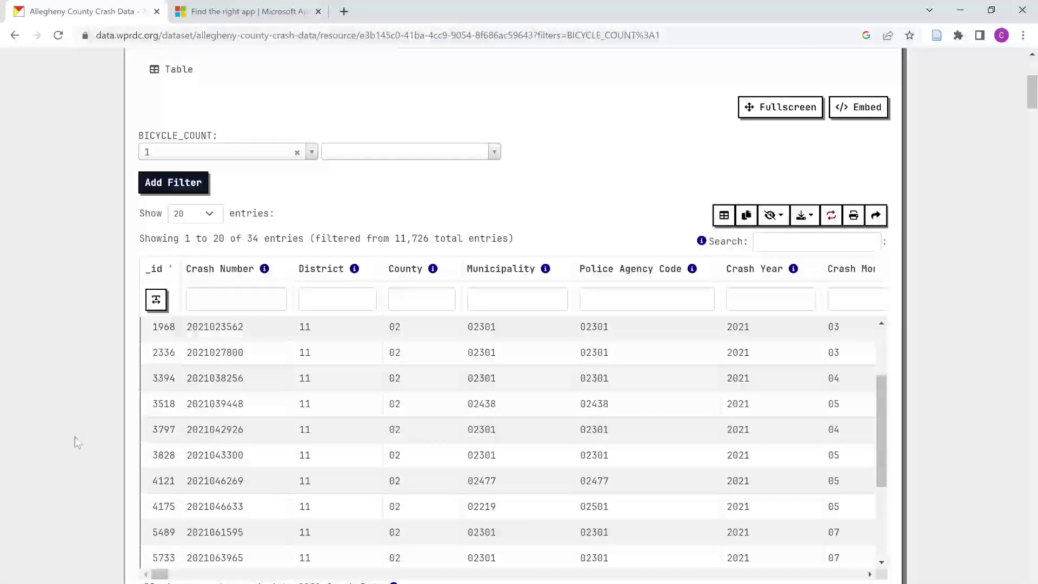
scroll(75, 439, "down", 1)
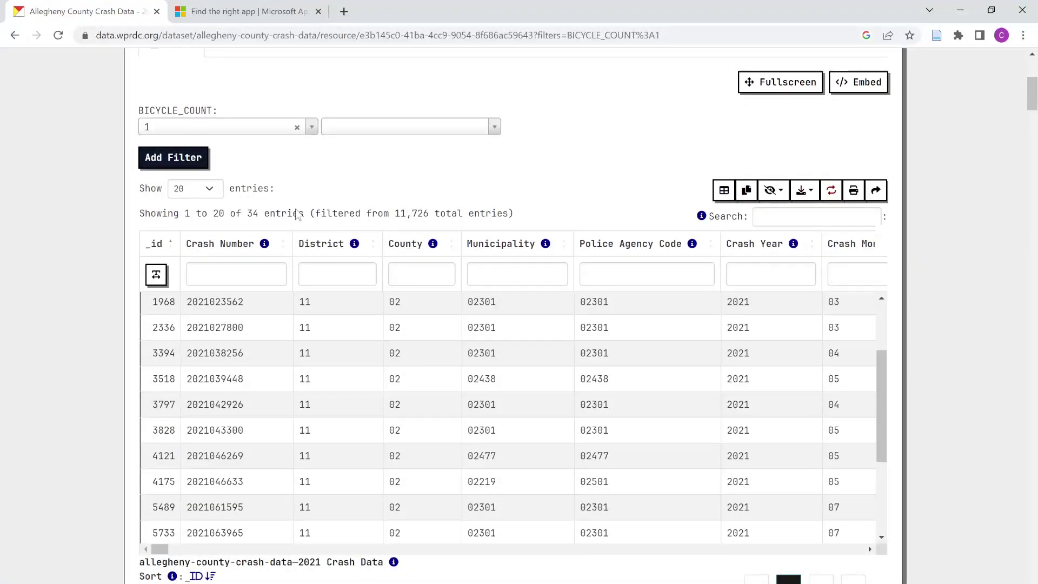
scroll(285, 235, "down", 2)
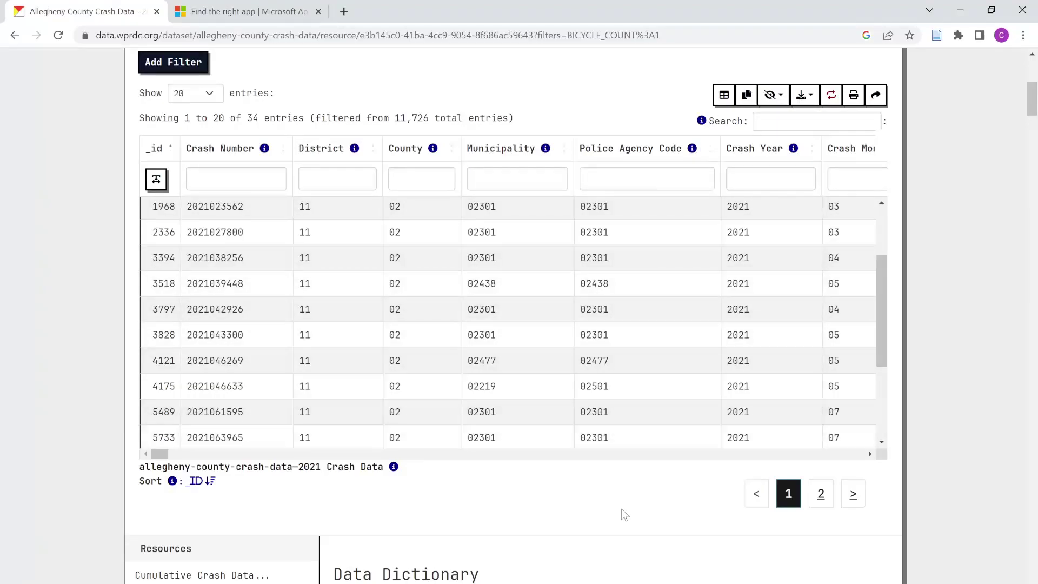
scroll(621, 514, "down", 7)
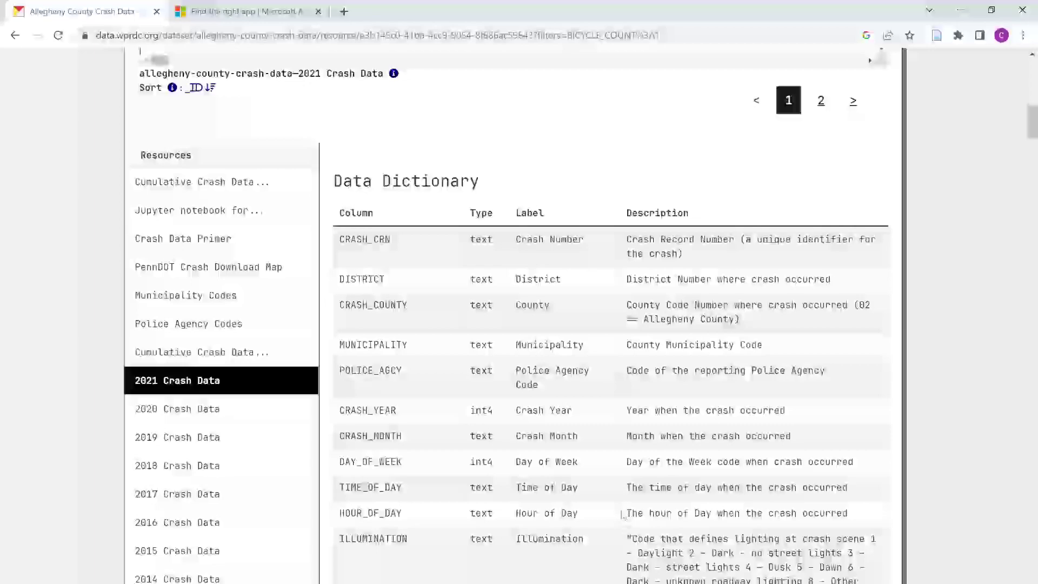
scroll(621, 514, "down", 7)
scroll(622, 515, "down", 2)
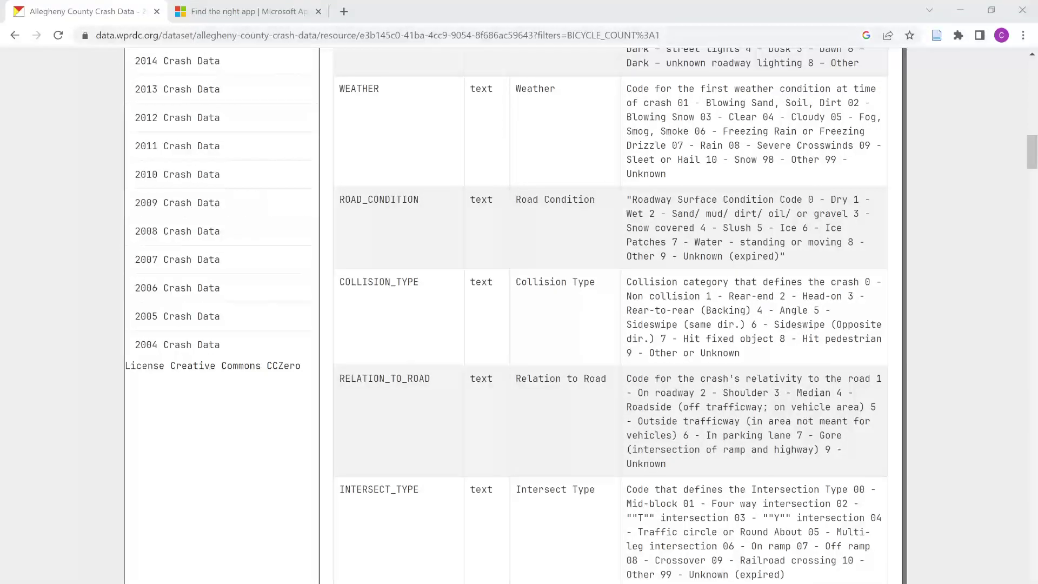
key("alt+Tab")
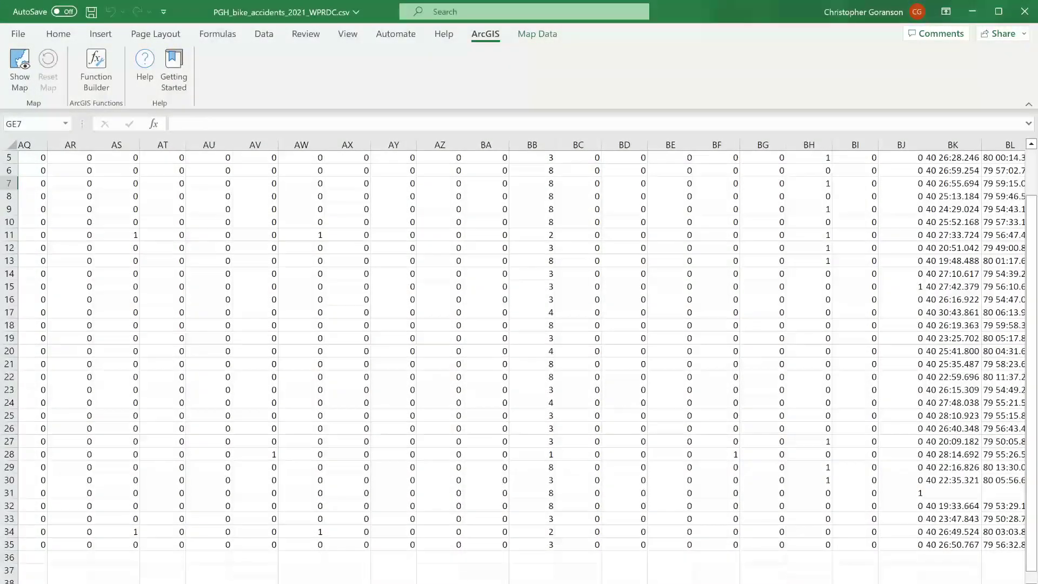
scroll(457, 302, "left", 15)
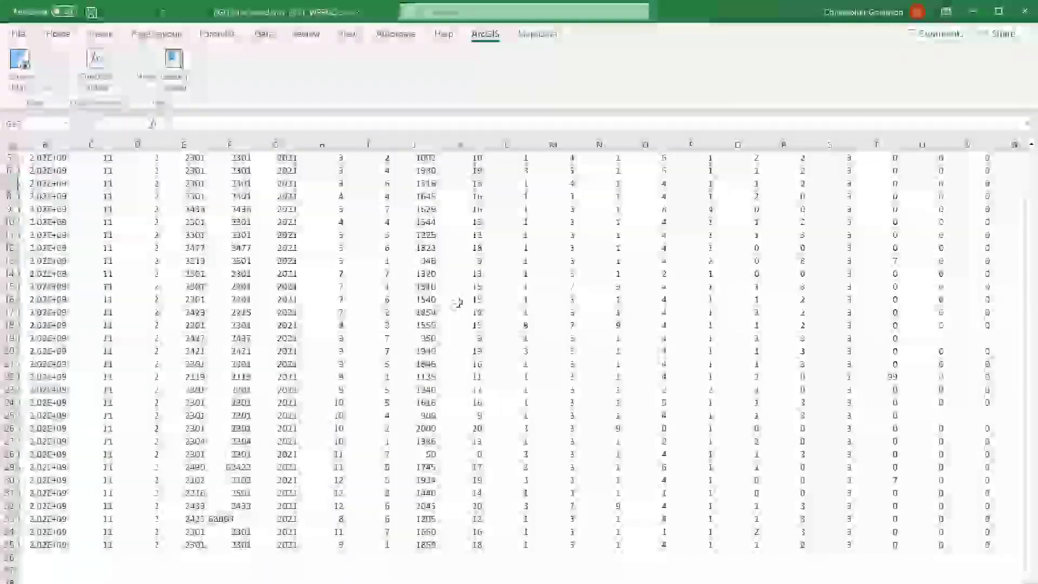
scroll(458, 303, "up", 2)
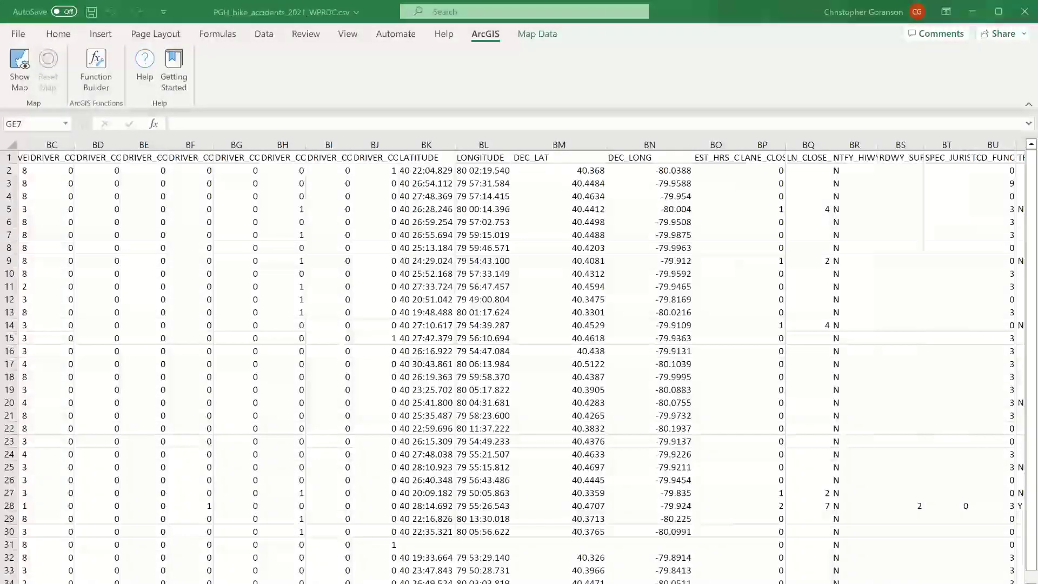
key("alt+Tab")
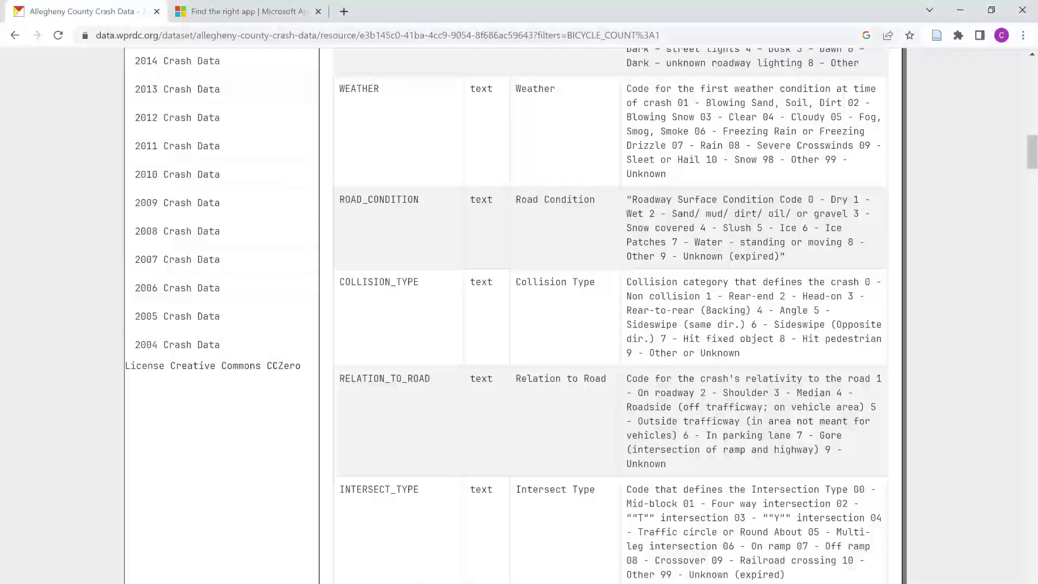
left_click(242, 18)
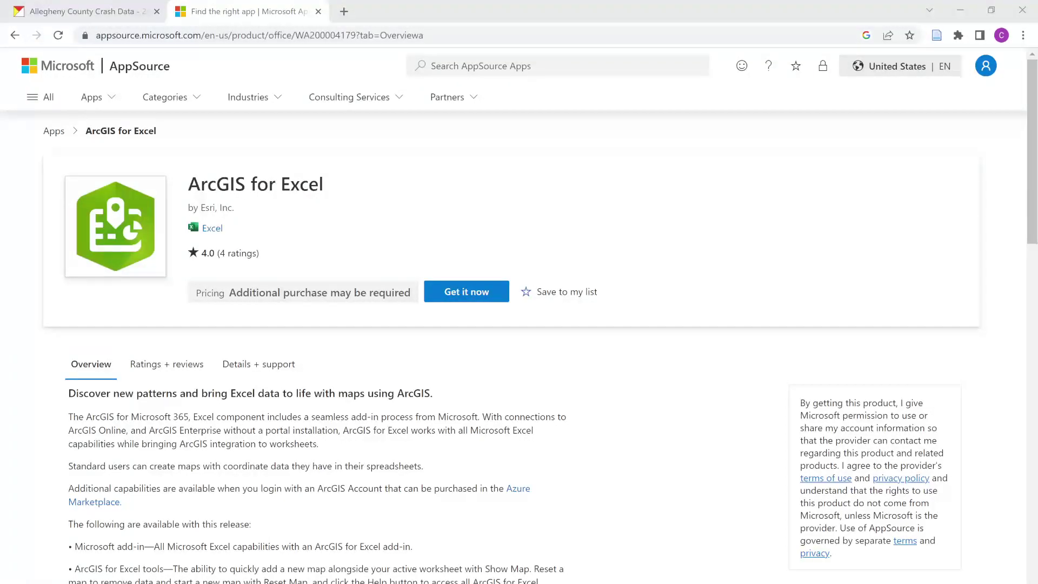
key("alt+Tab")
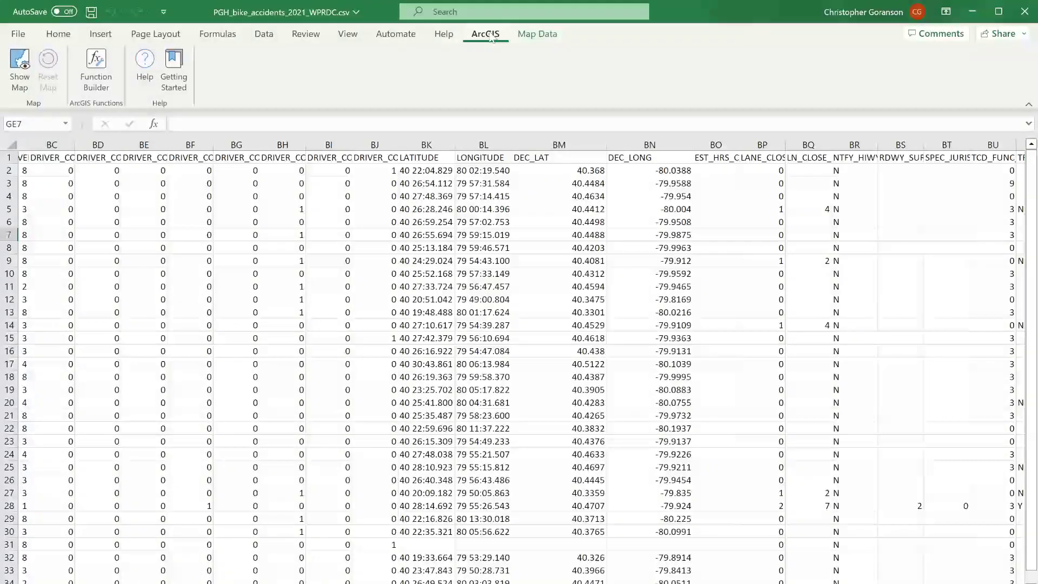
- Show the ArcGIS map pane beside the crash sheet, continuing with the already signed-in account
left_click(537, 35)
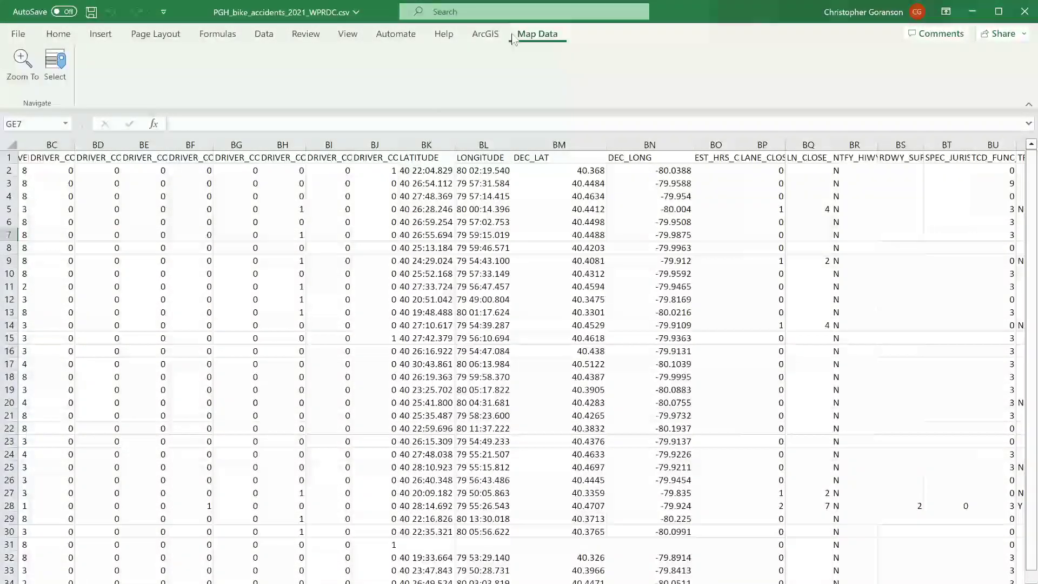
left_click(485, 34)
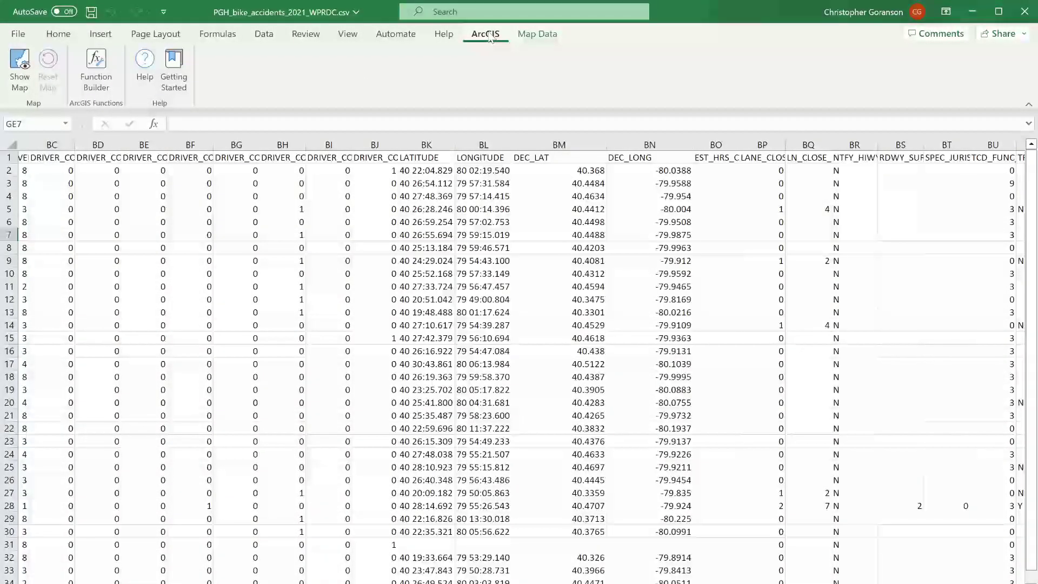
left_click(21, 67)
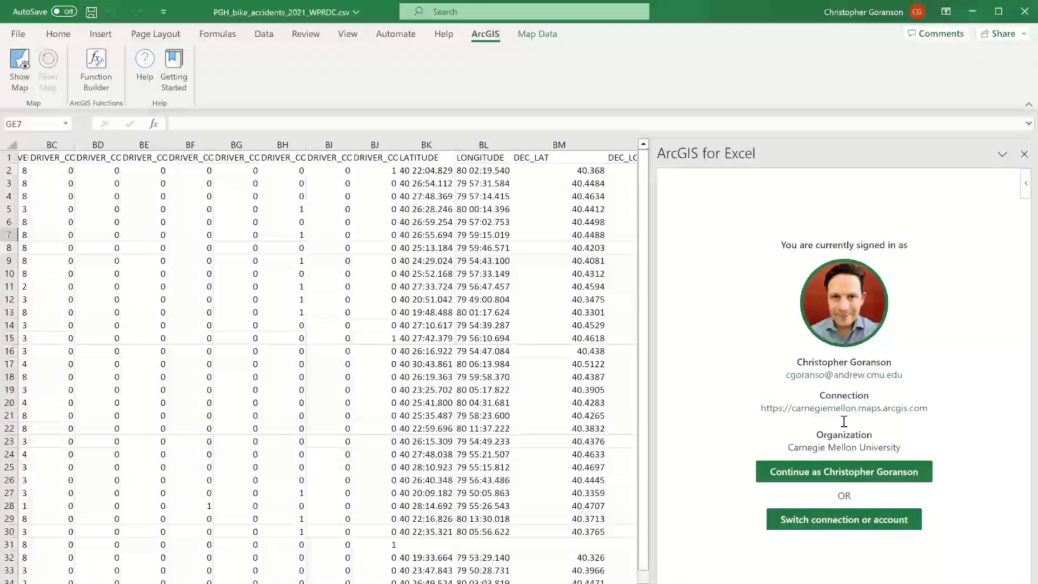
left_click(841, 472)
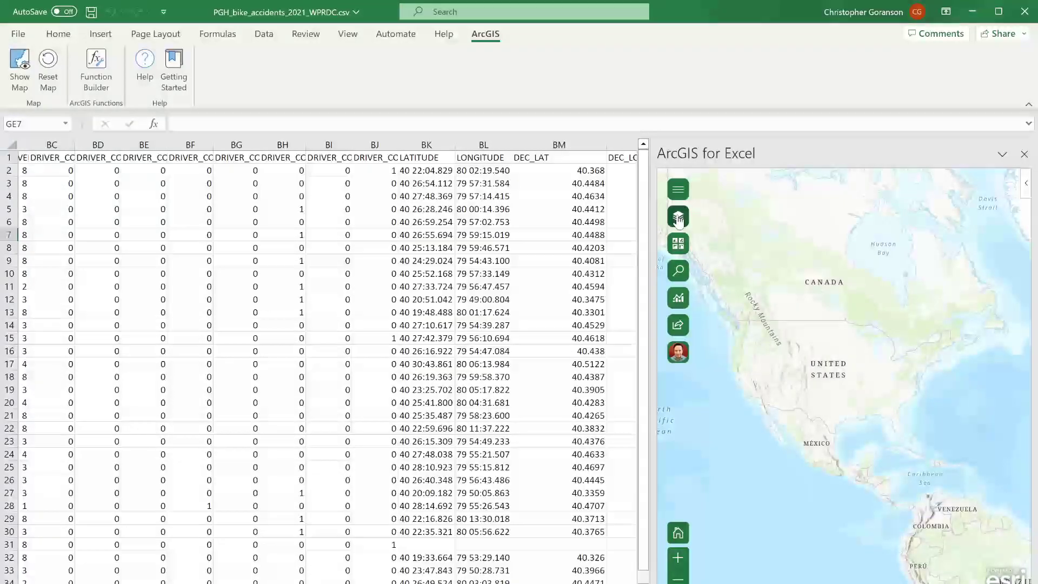
- Display the ArcGIS map's Layers panel, currently empty
left_click(679, 219)
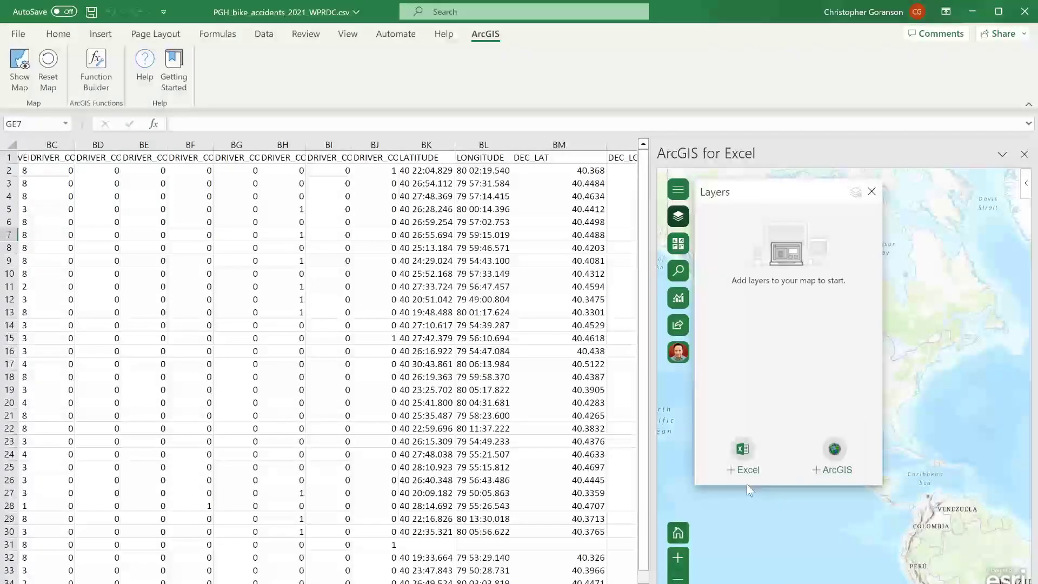
- Start a layer from Excel using the whole crash table selected from cell A1
left_click(751, 456)
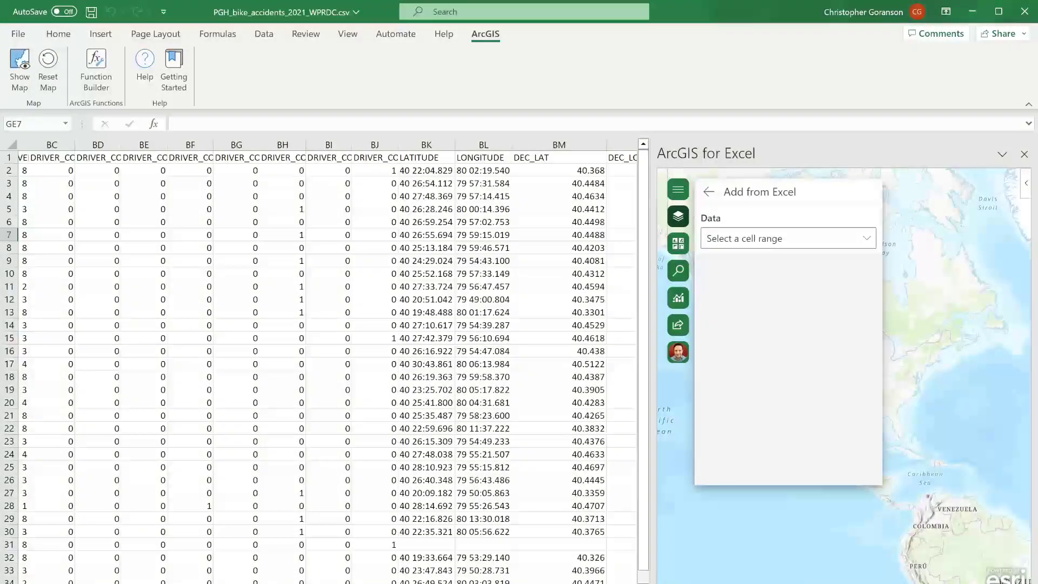
scroll(49, 164, "left", 15)
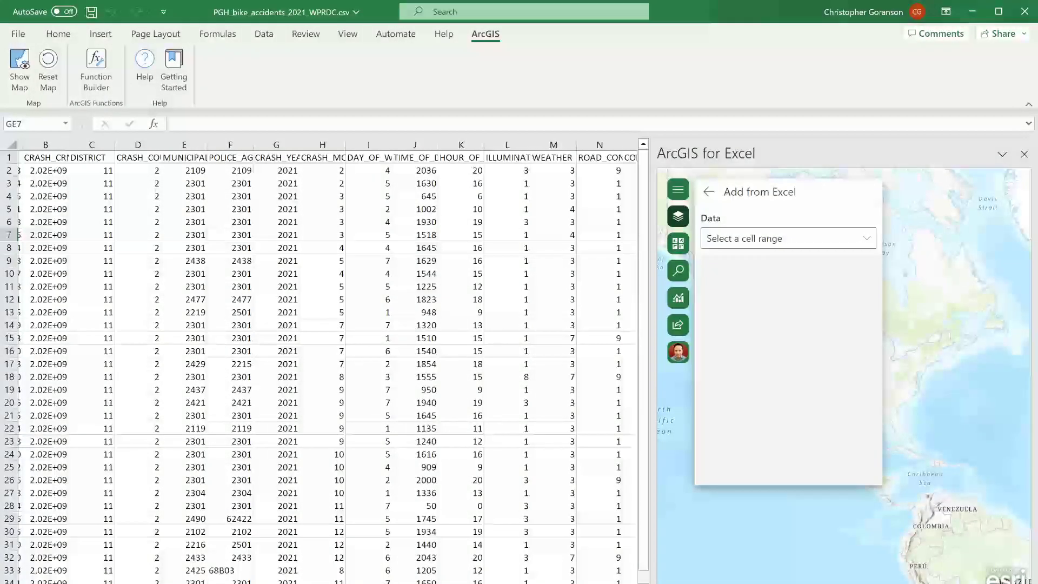
scroll(81, 203, "left", 1)
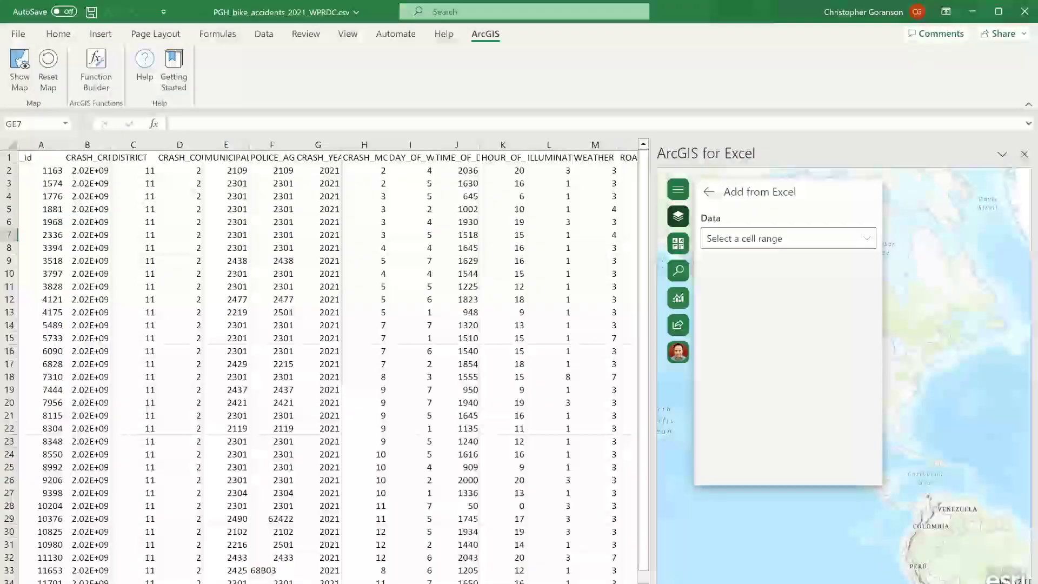
left_click(49, 158)
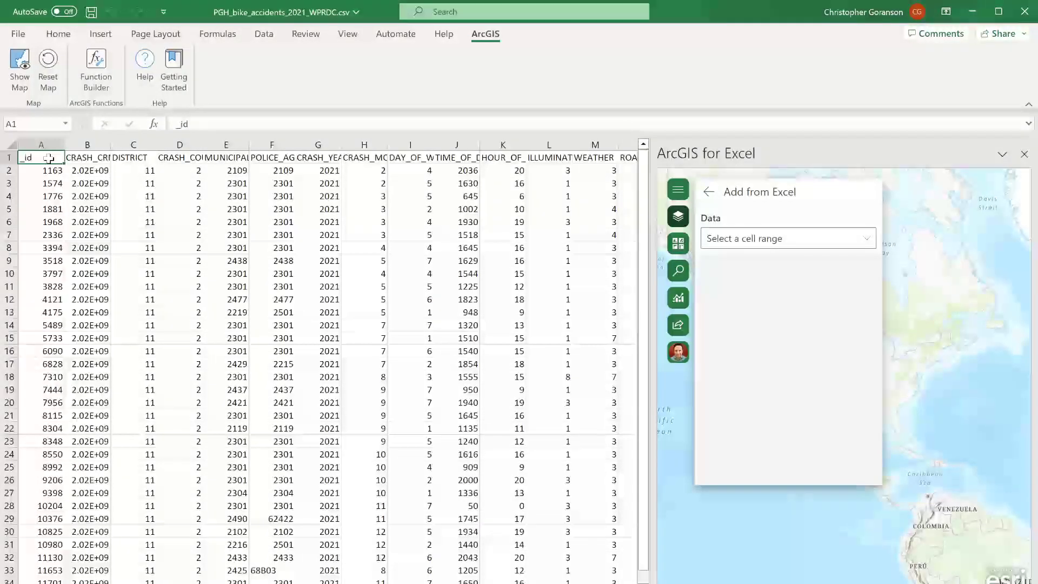
key("ctrl+a")
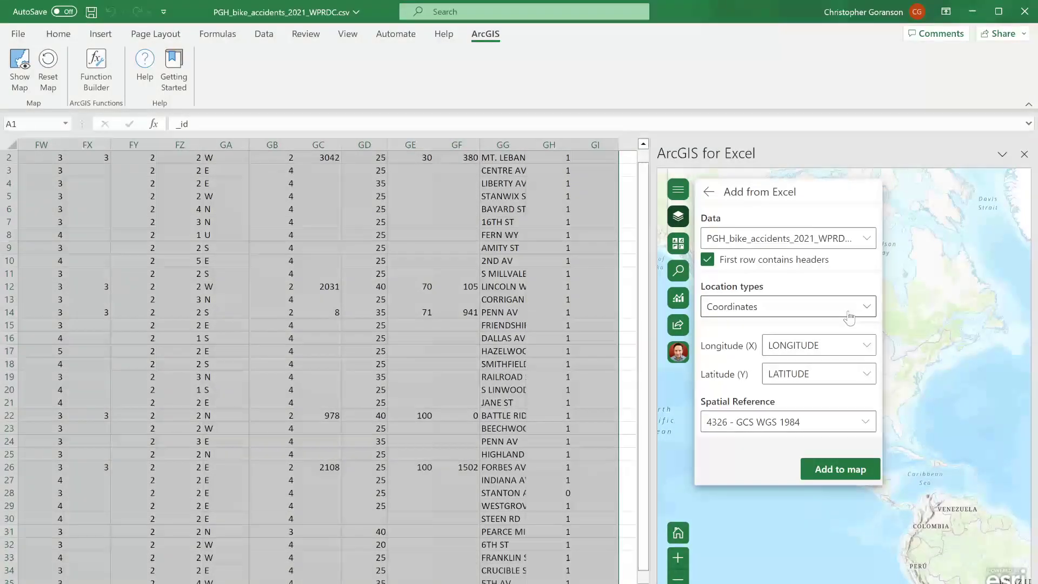
- Set Longitude (X) to DEC_LONG and Latitude (Y) to DEC_LAT
left_click(866, 346)
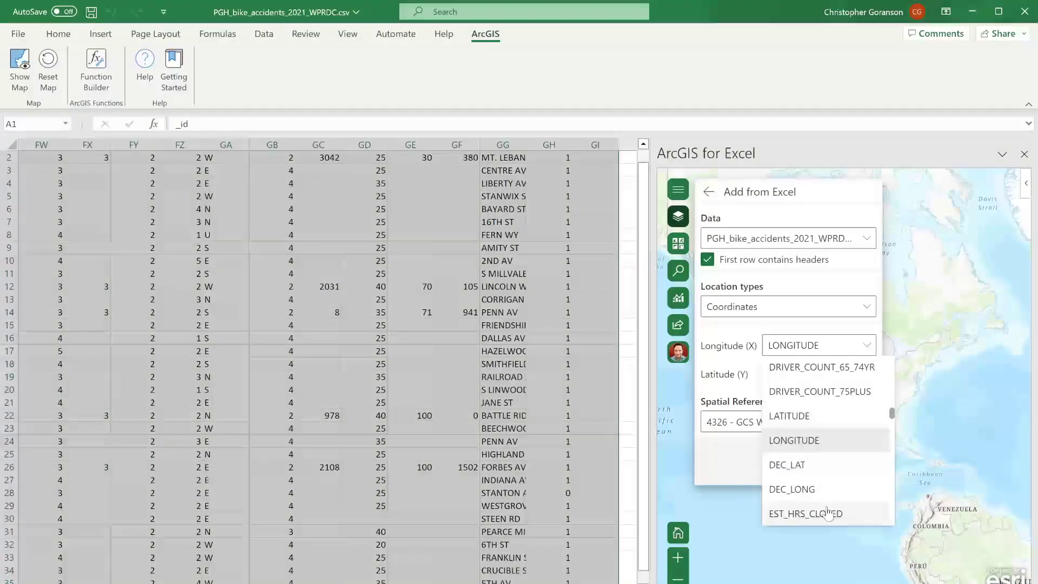
left_click(826, 490)
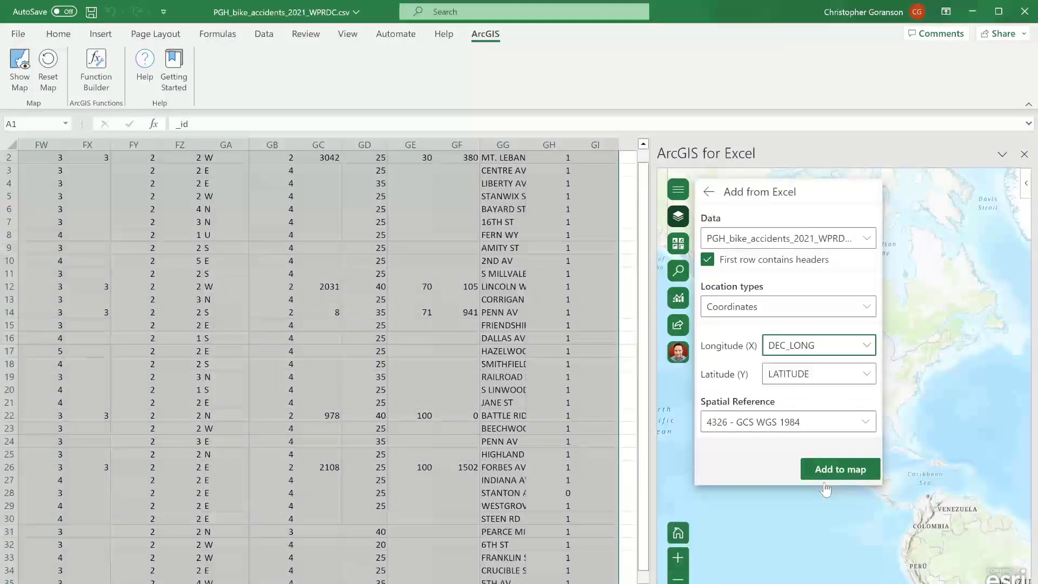
left_click(866, 375)
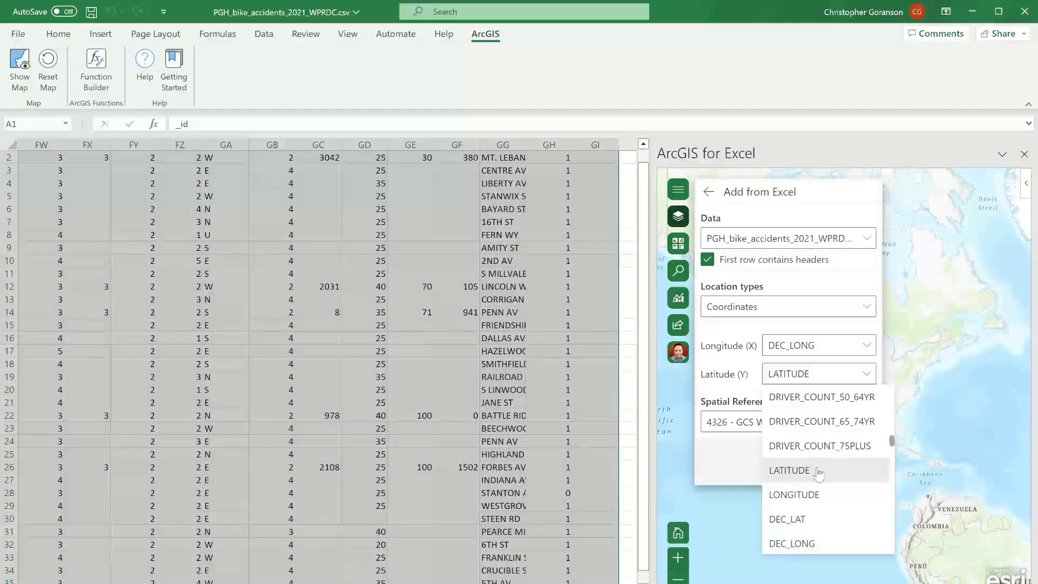
left_click(814, 523)
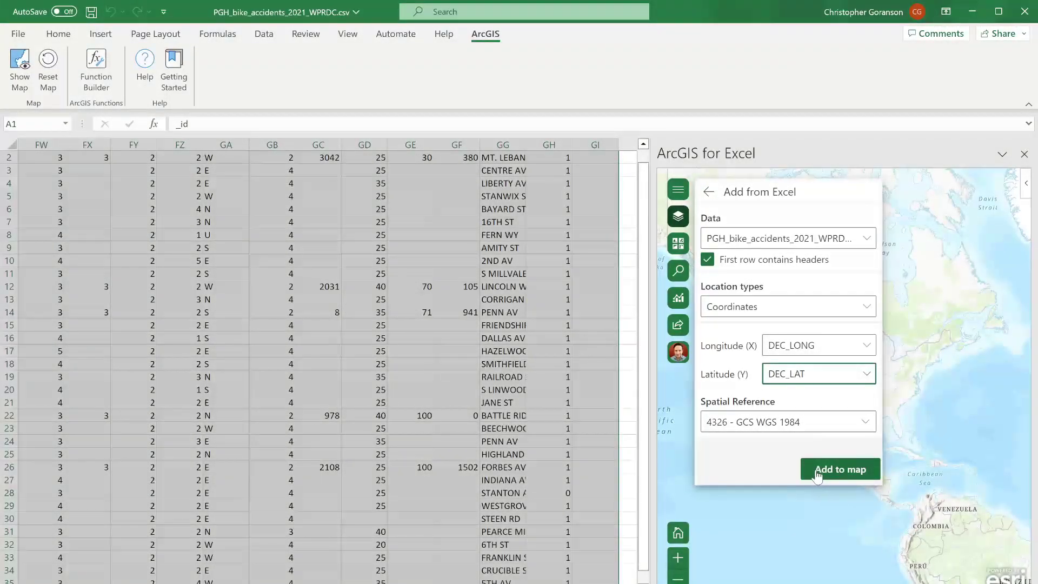
- Add the crash points to the map, zoom into Pittsburgh, and reopen the layer list
left_click(847, 469)
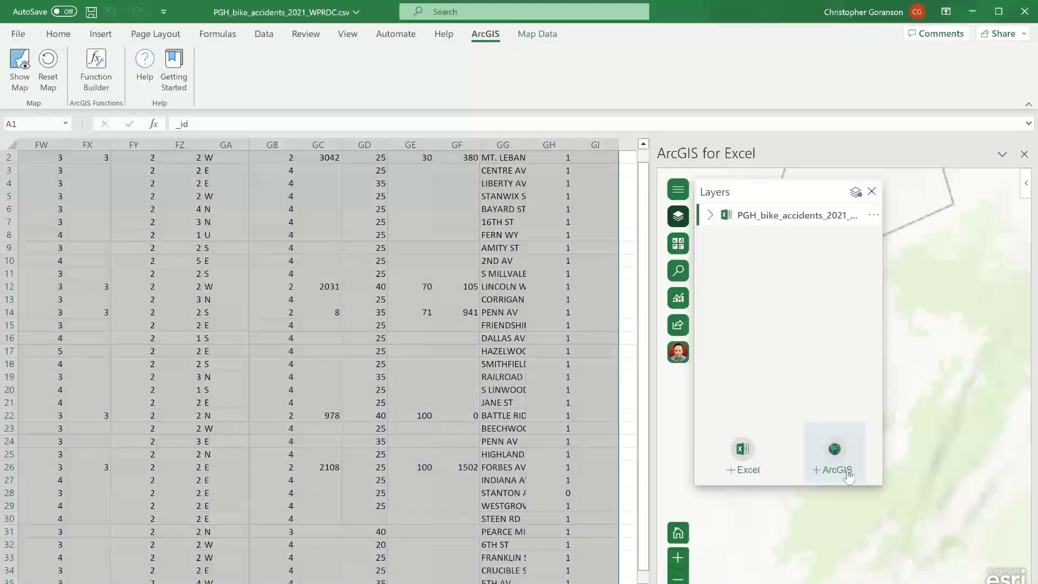
left_click(872, 193)
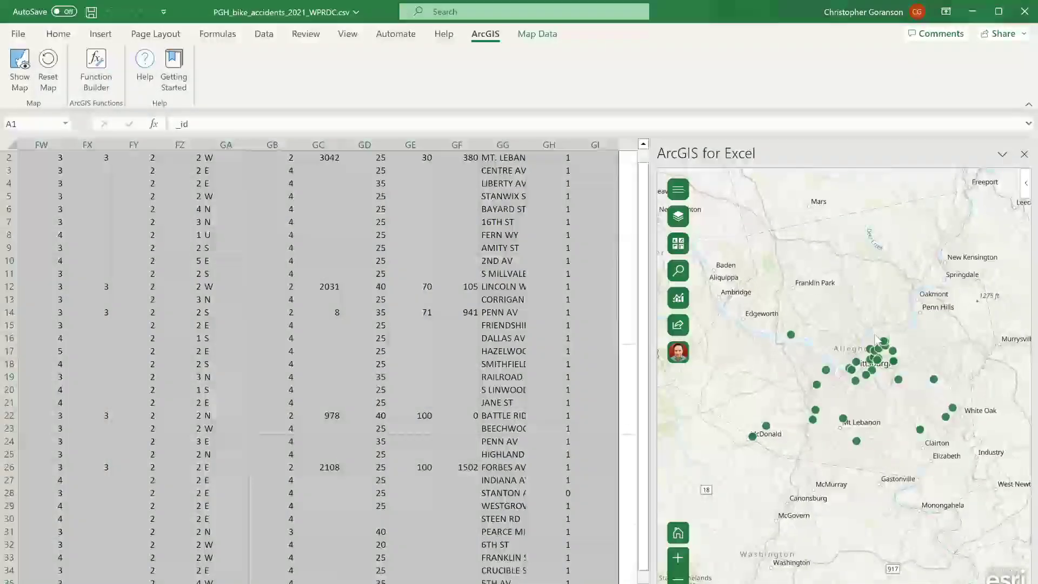
scroll(880, 361, "up", 3)
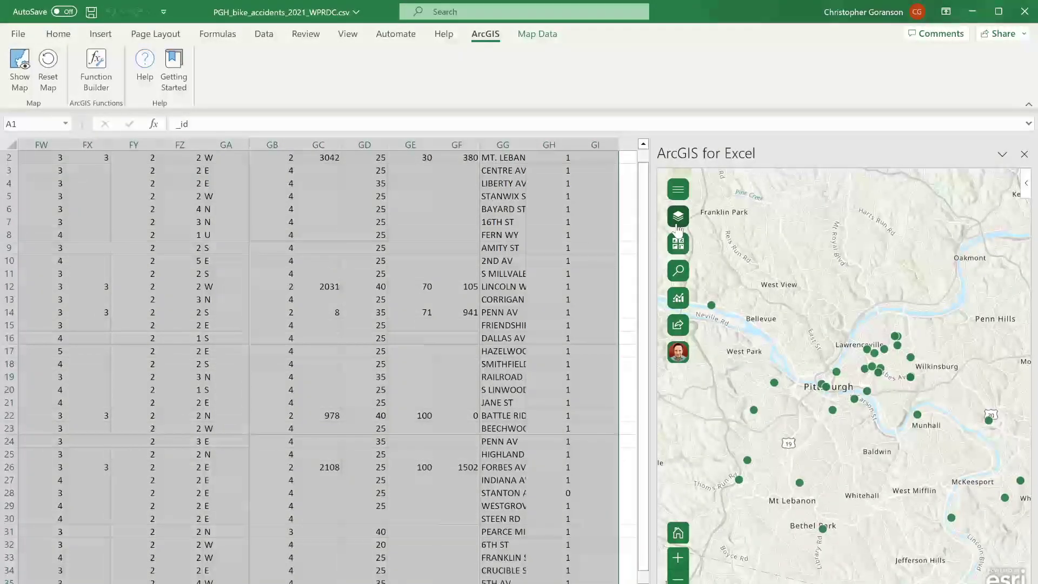
left_click(678, 225)
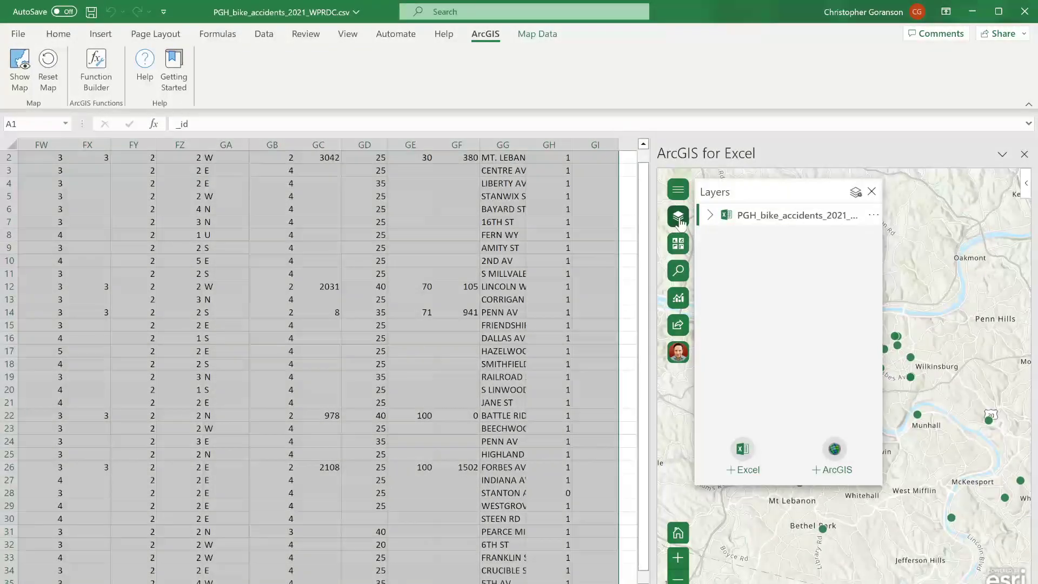
- Preview the crash layer as a heat map, then return to Location (Single symbol) styling options
left_click(855, 194)
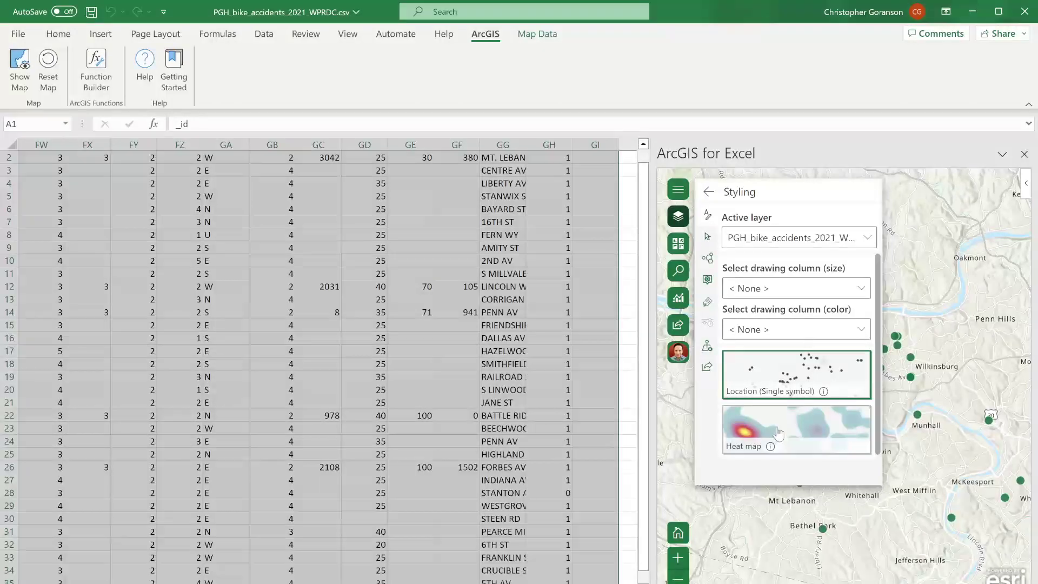
left_click(826, 430)
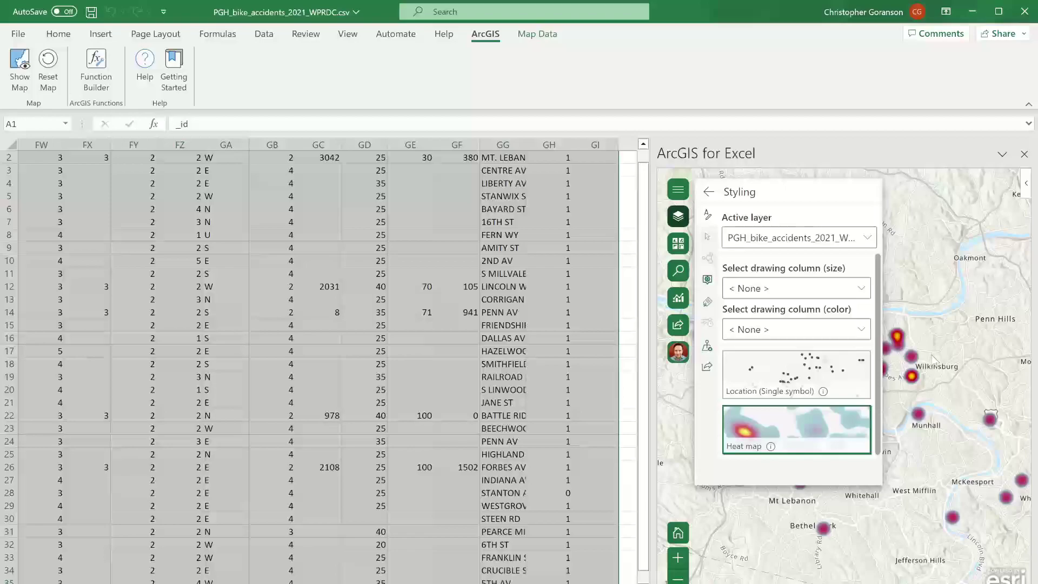
scroll(931, 359, "down", 2)
scroll(934, 360, "down", 3)
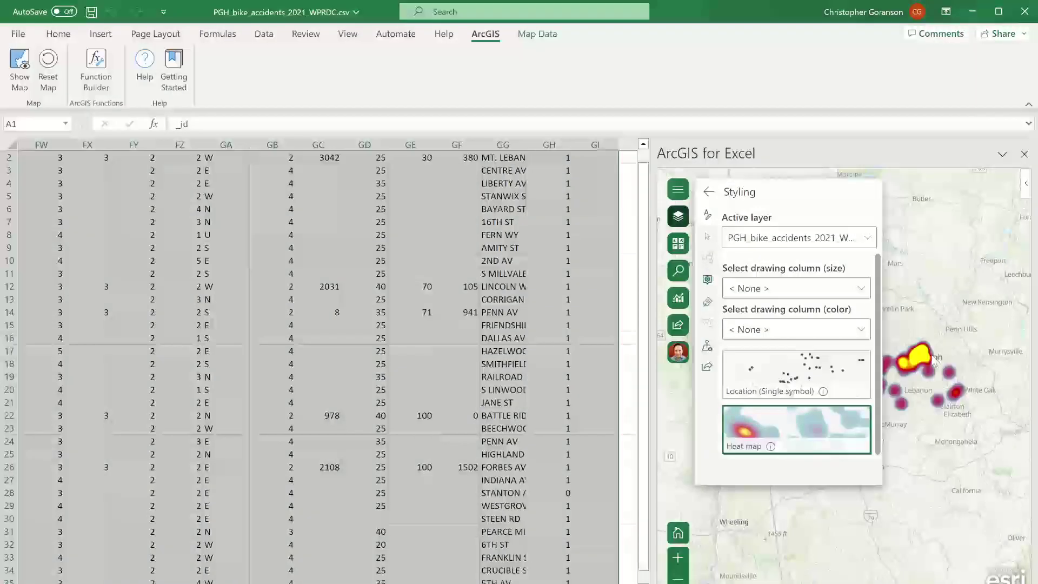
scroll(934, 360, "up", 5)
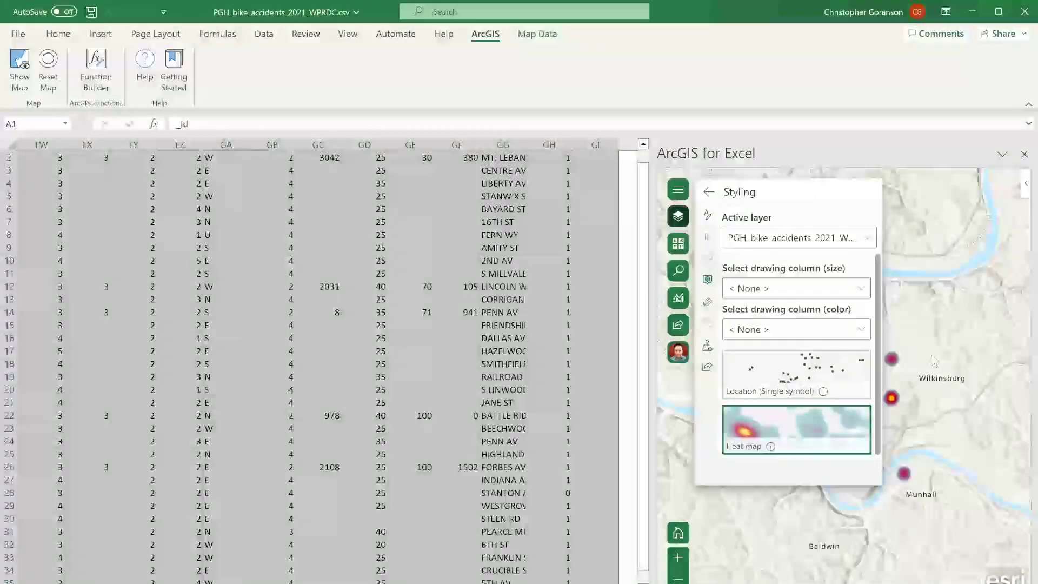
left_click(785, 371)
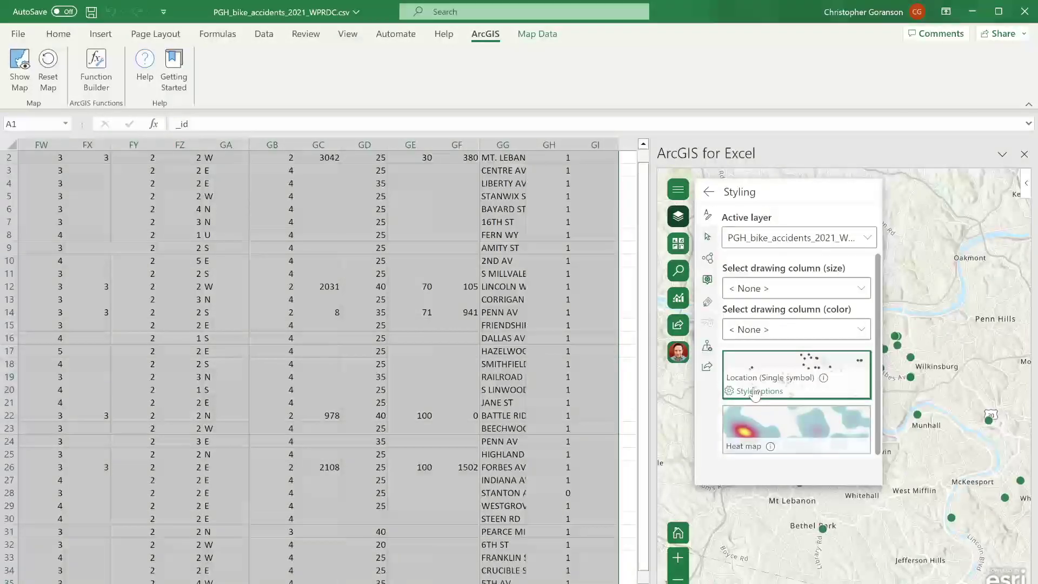
left_click(755, 393)
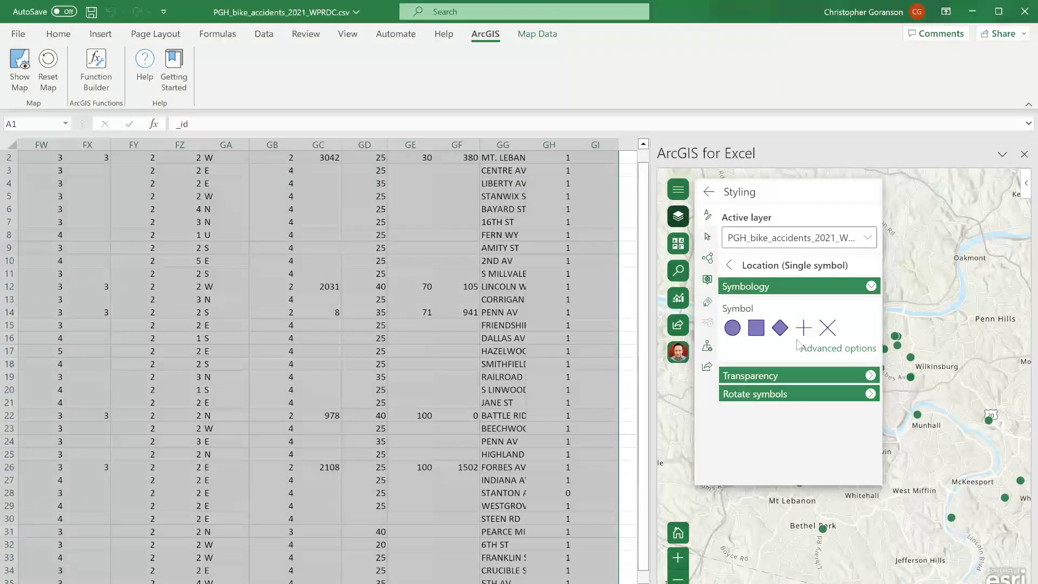
- In the advanced symbol settings, switch the symbol category to Public Safety
left_click(845, 350)
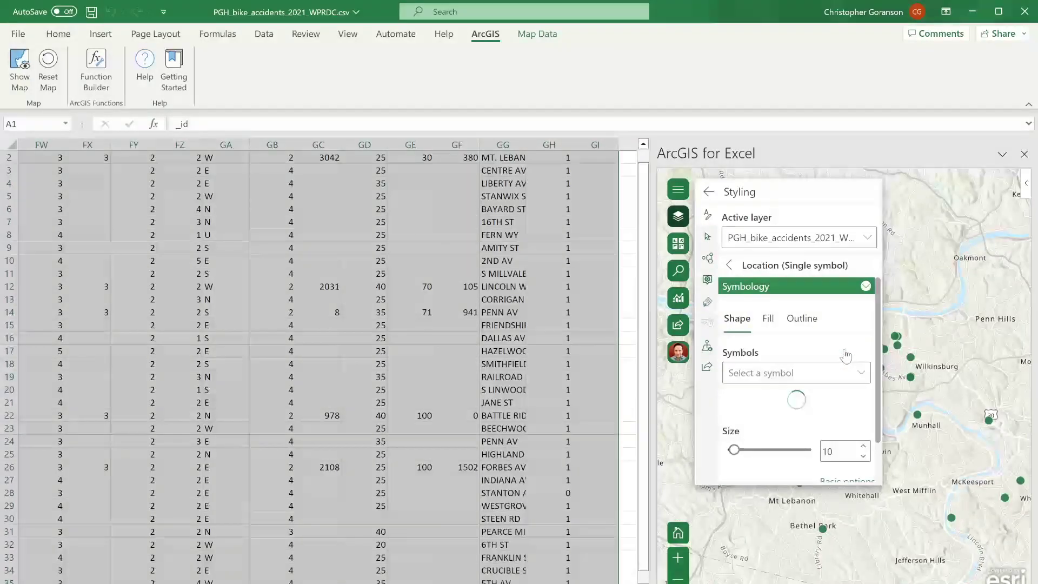
left_click(854, 373)
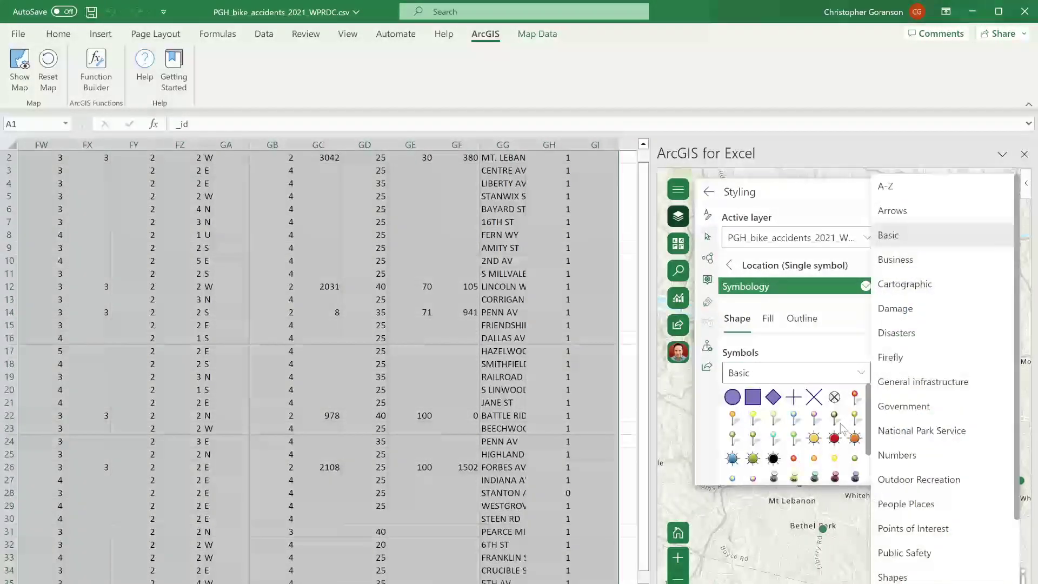
scroll(919, 478, "down", 3)
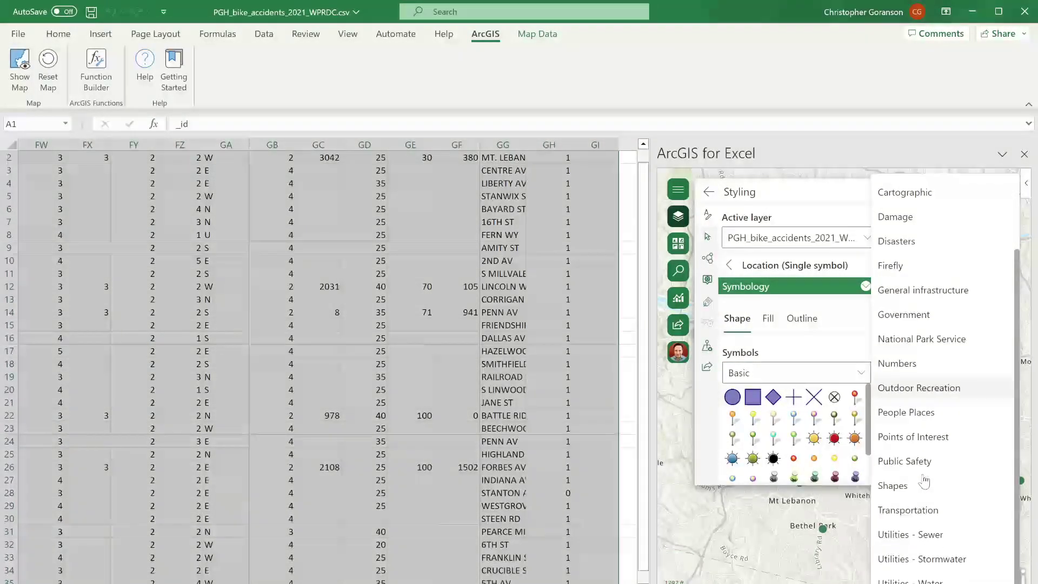
left_click(918, 462)
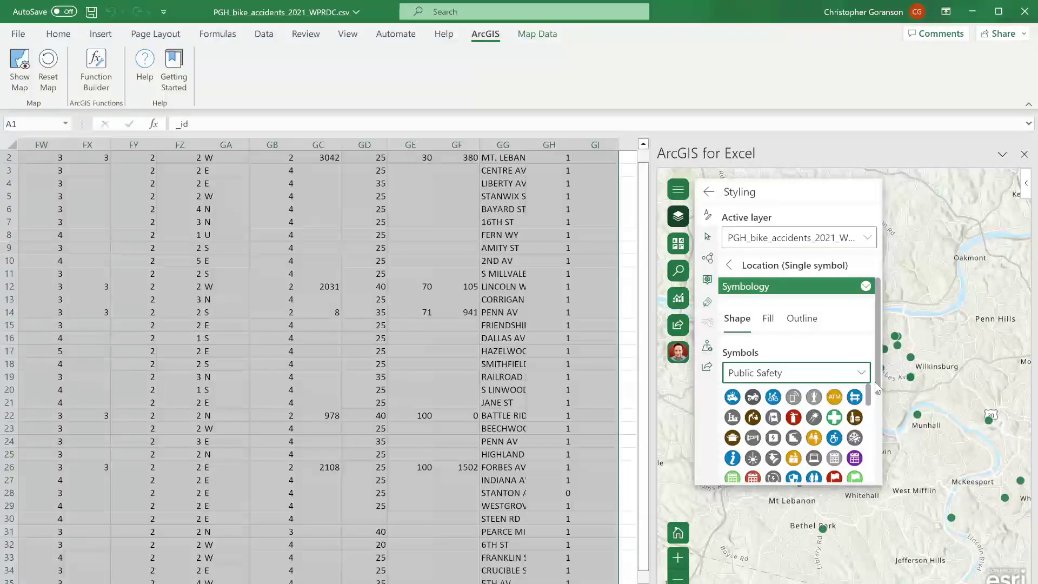
left_click_drag(876, 384, 877, 444)
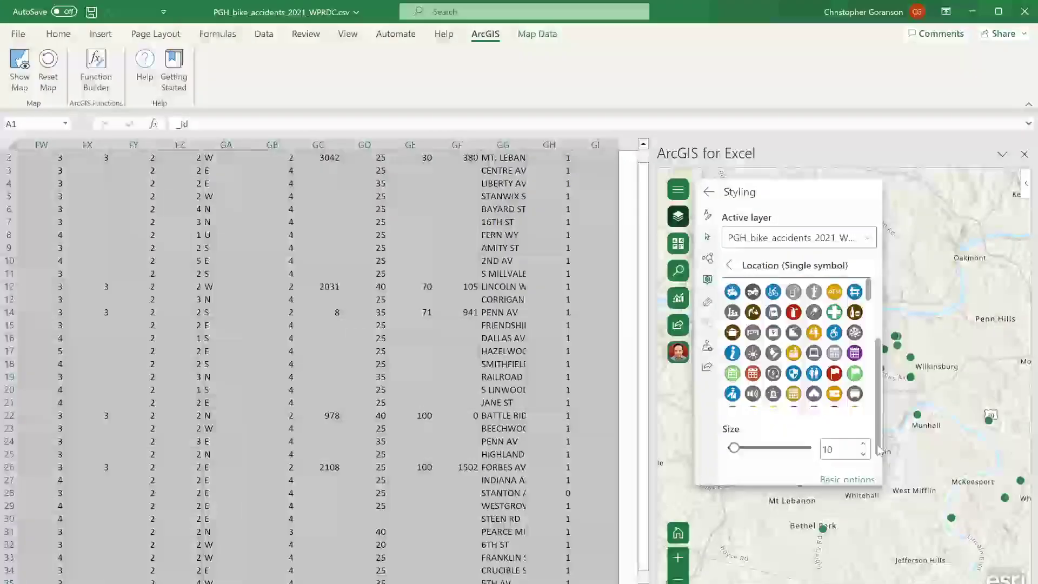
scroll(842, 385, "down", 5)
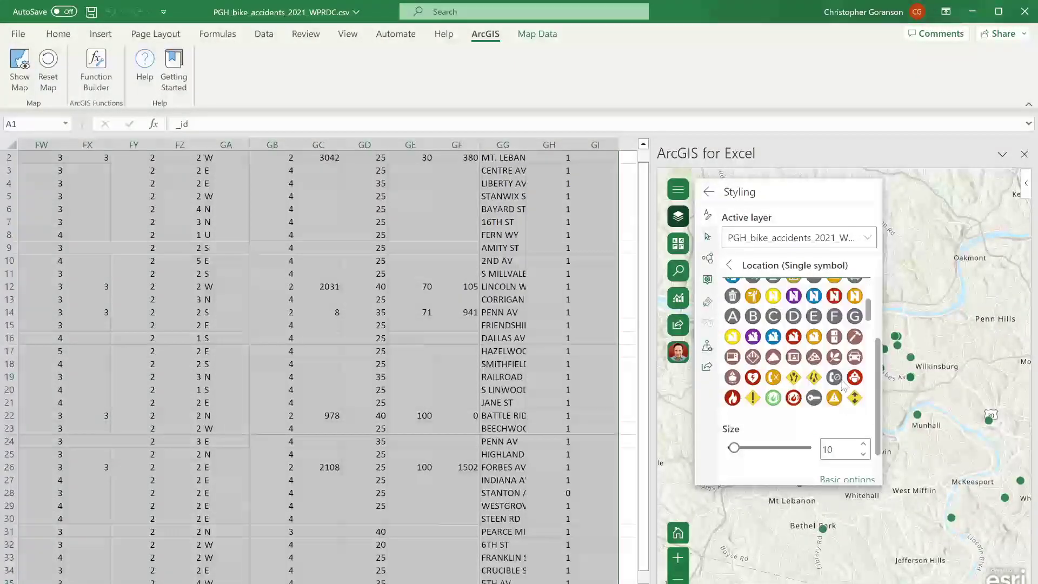
scroll(842, 385, "down", 3)
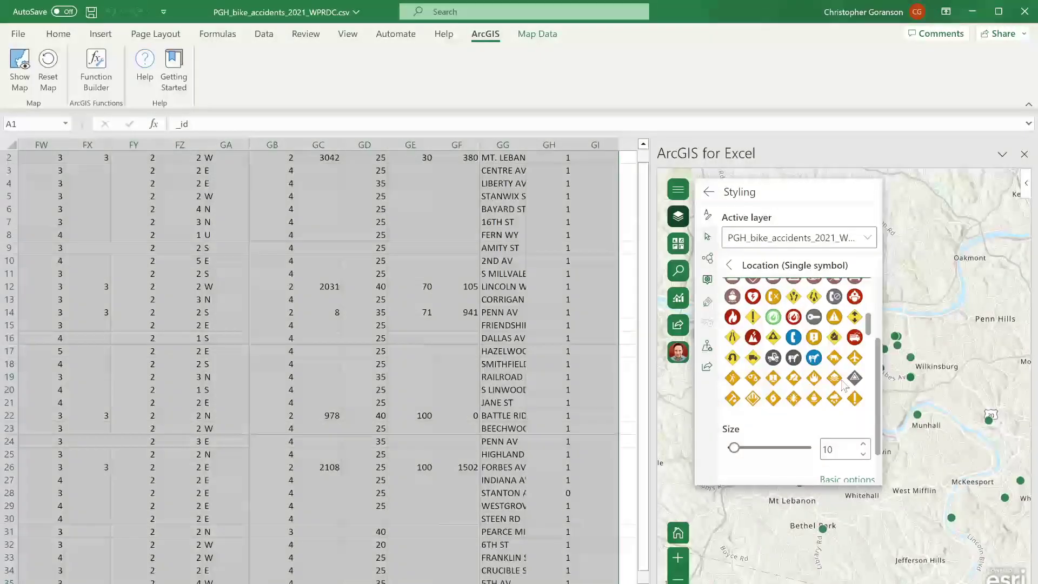
scroll(842, 385, "down", 2)
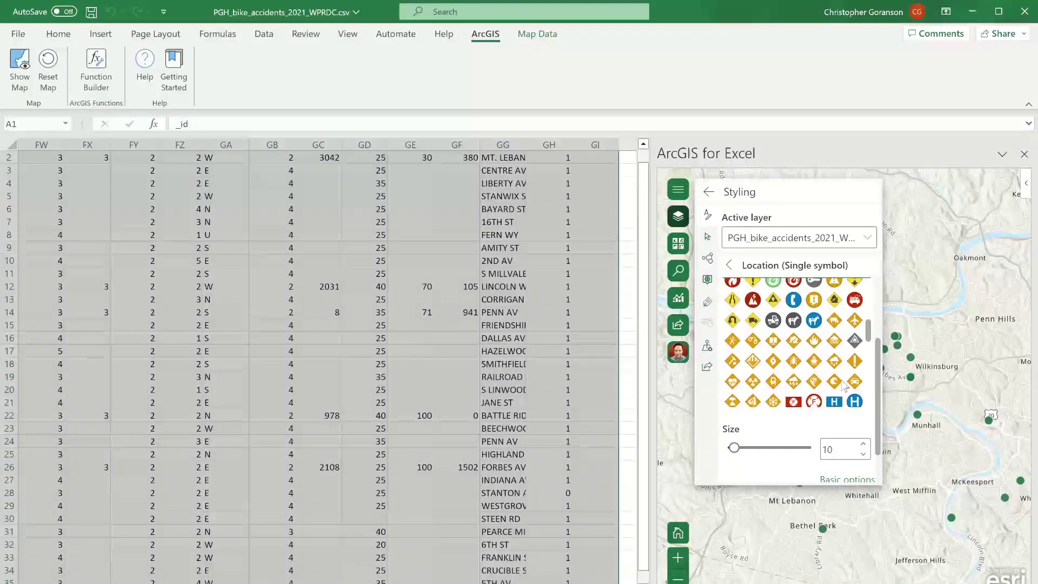
scroll(842, 385, "down", 2)
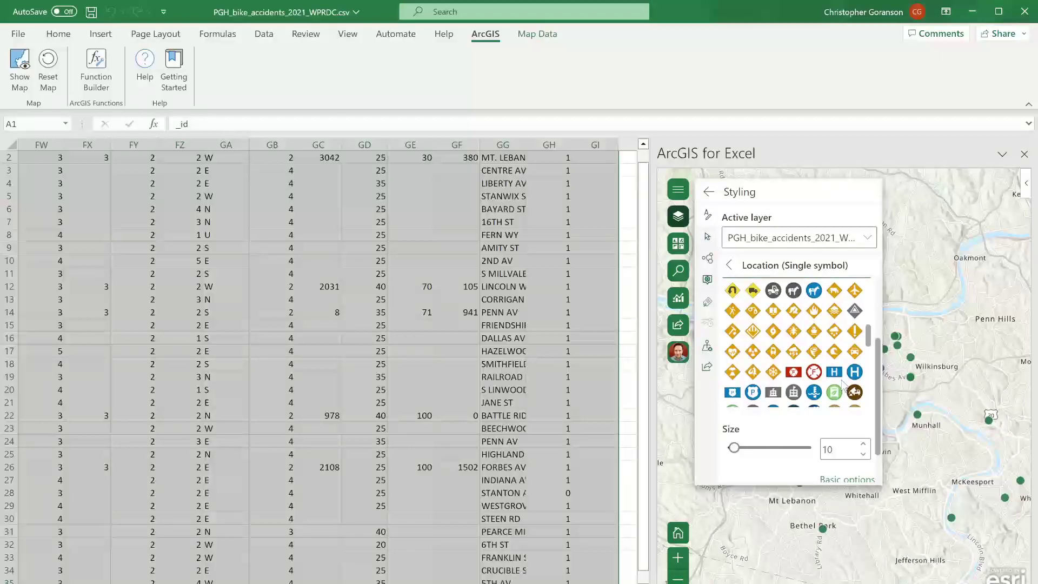
- Choose the yellow diamond warning symbol and increase its size to 14
left_click(854, 331)
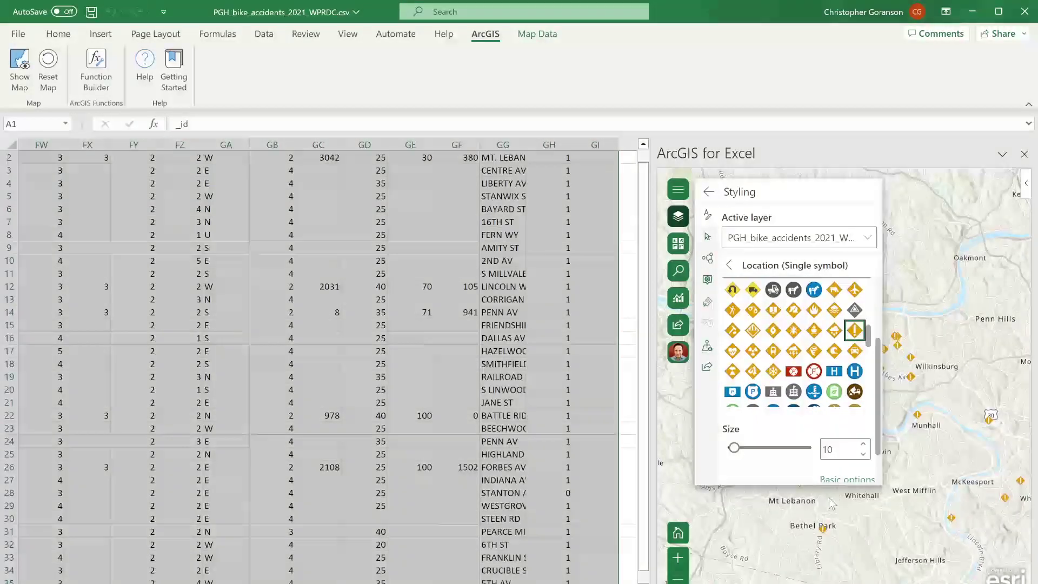
left_click(863, 443)
left_click(863, 443)
left_click(863, 443)
left_click(863, 443)
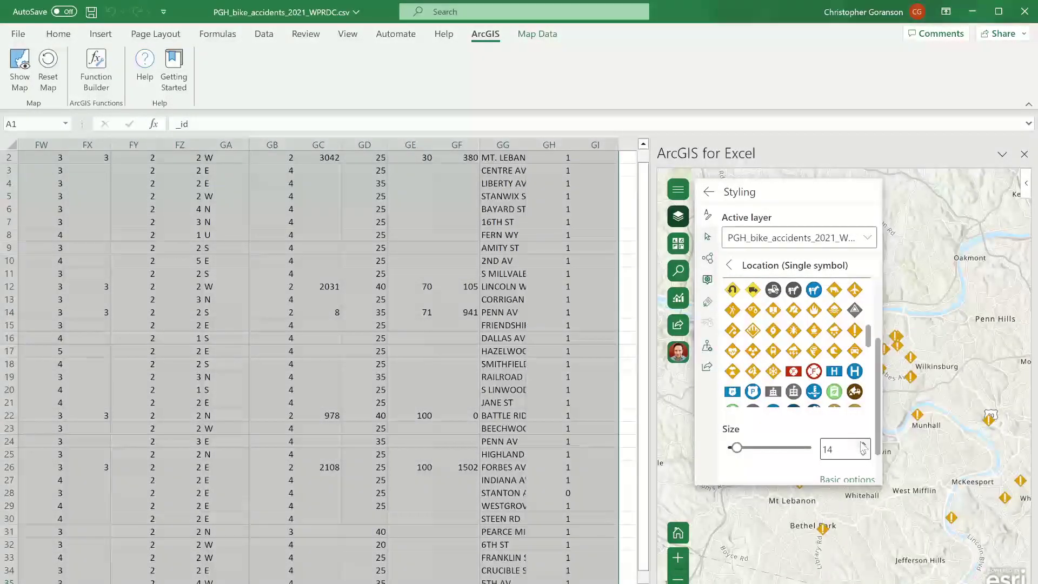
left_click(863, 443)
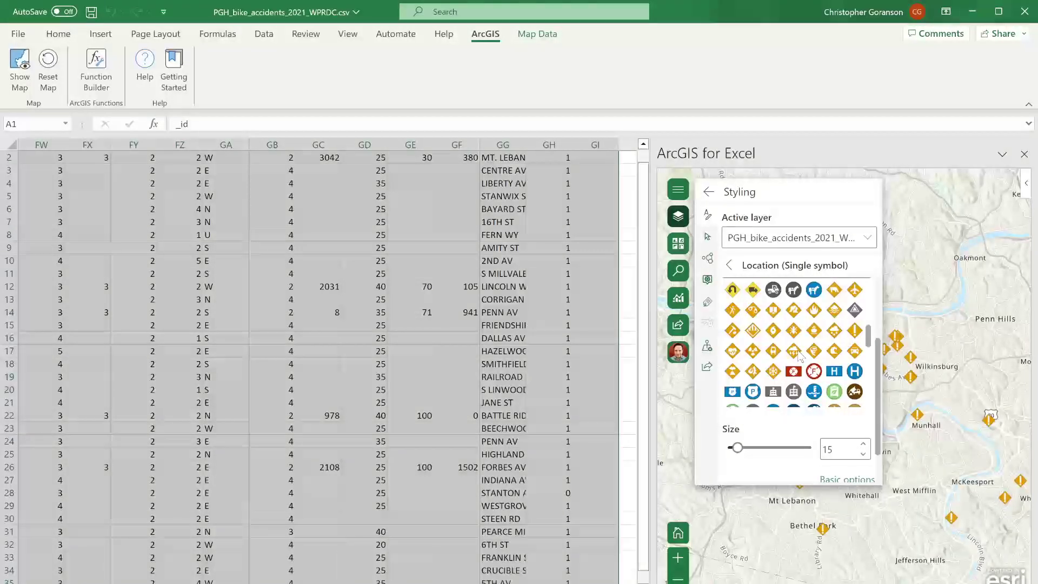
- Leave styling and the layer list, then change the basemap to Topographic
left_click(730, 265)
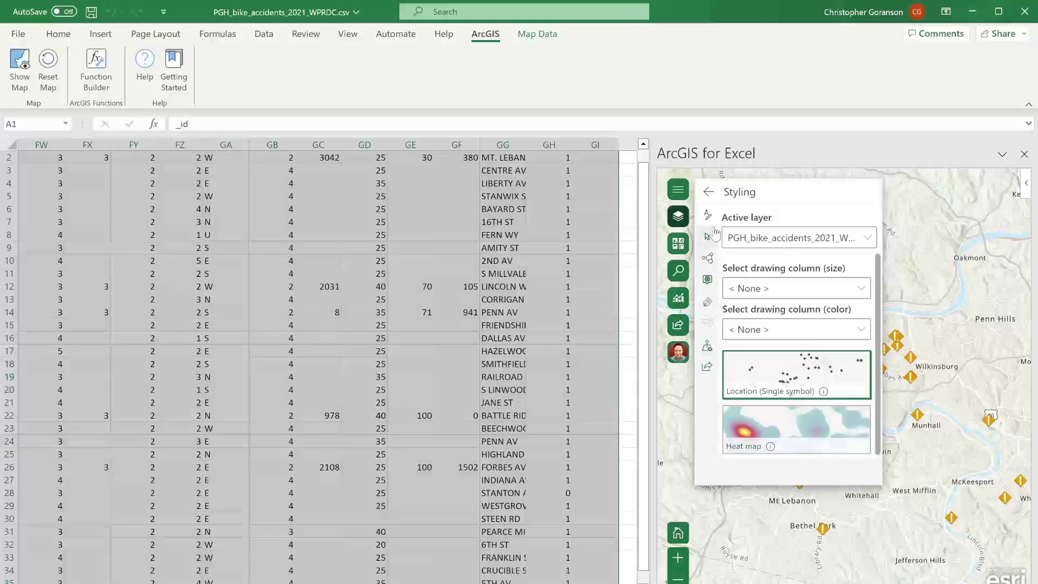
left_click(709, 198)
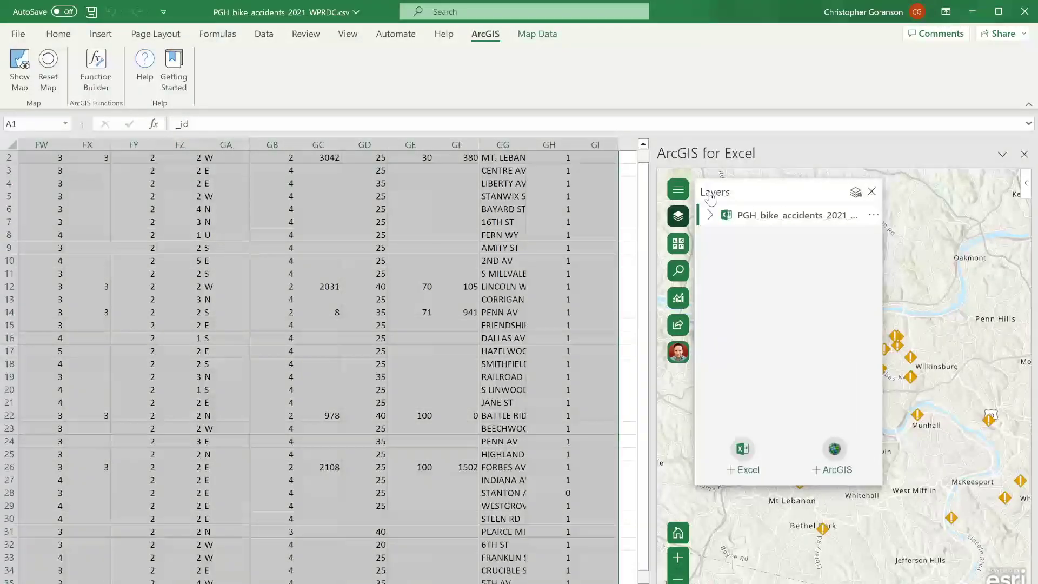
left_click(872, 193)
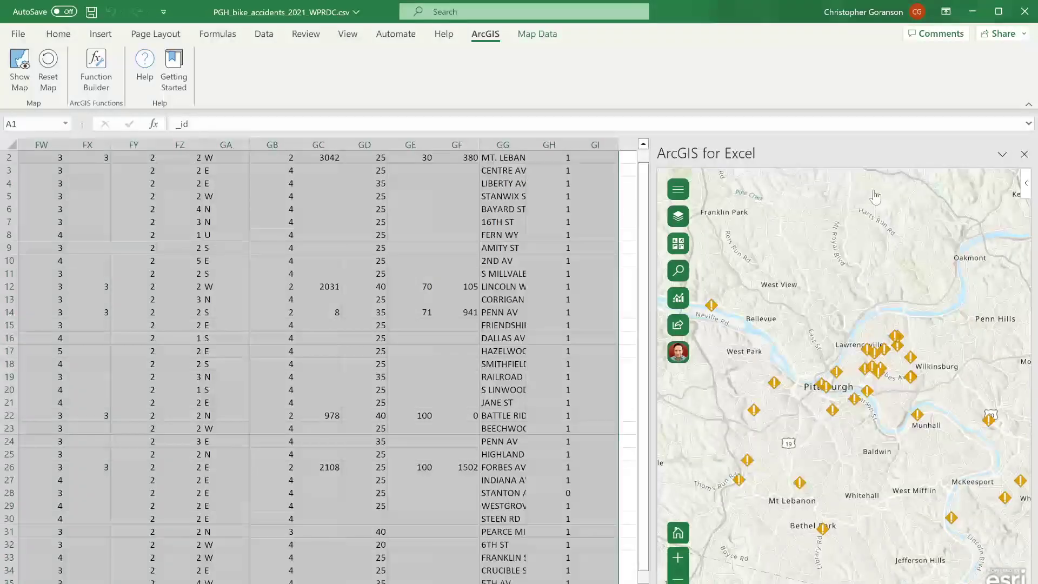
left_click(679, 244)
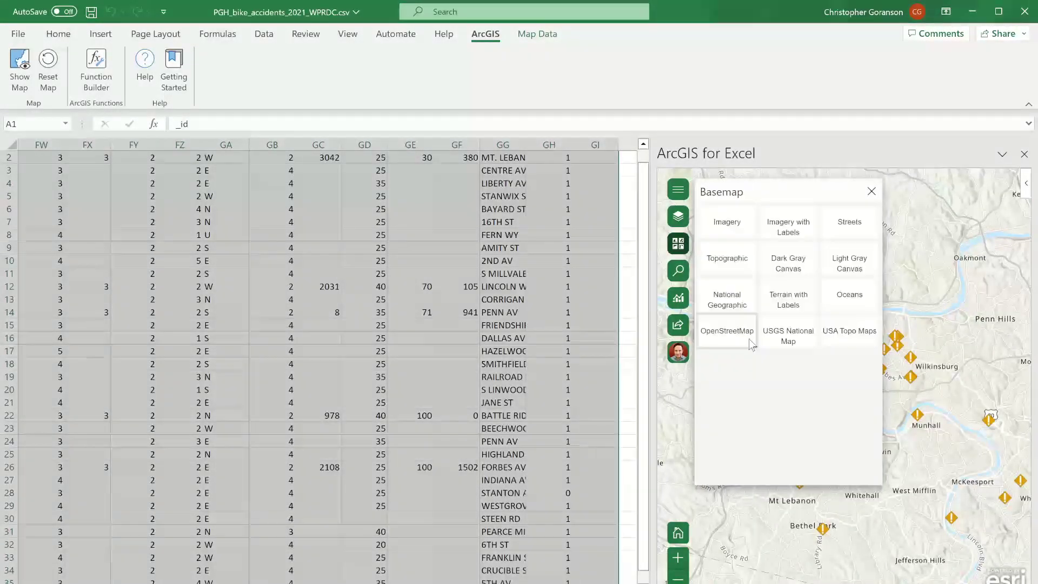
left_click(728, 294)
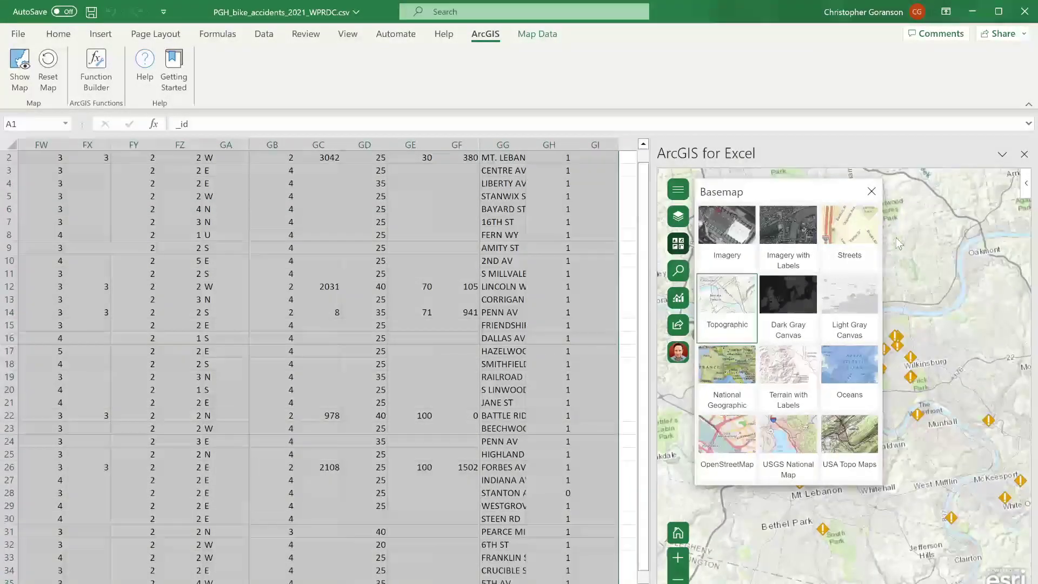
left_click(871, 193)
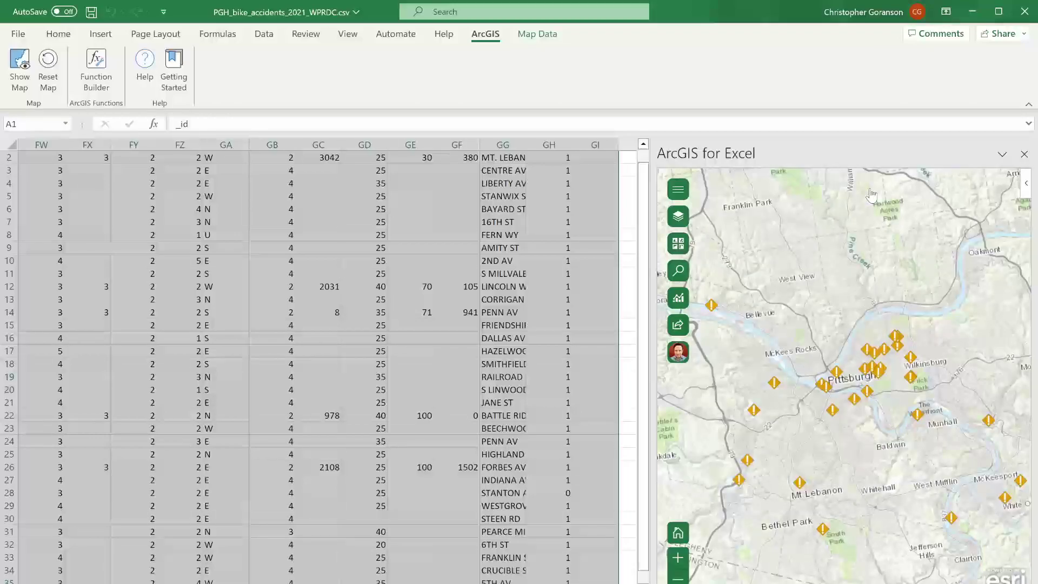
- Zoom the map in on downtown Pittsburgh and its rivers
scroll(846, 425, "up", 4)
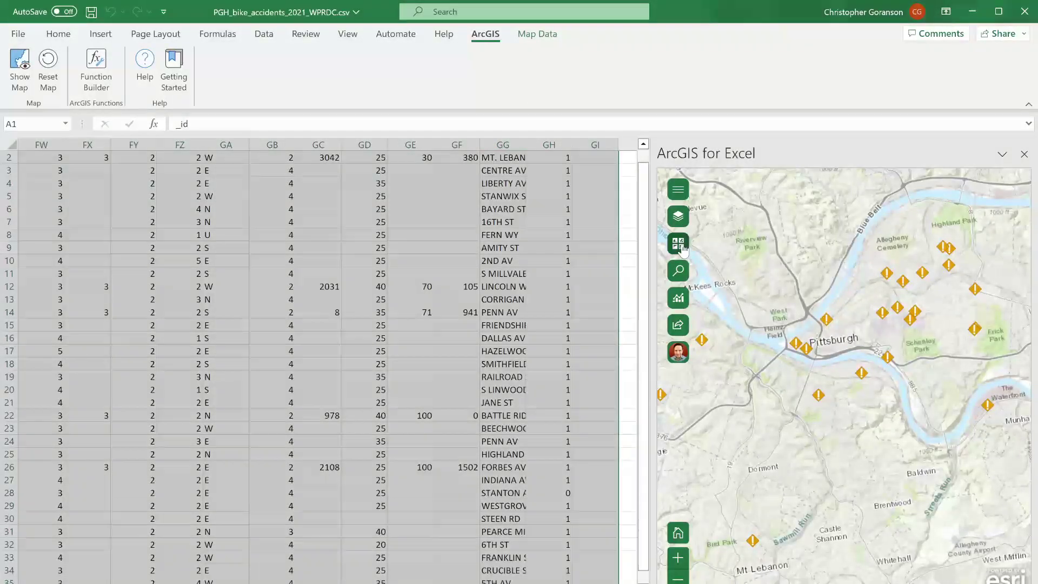
- Bring up the Share map panel and review its title, tags, summary and My content sharing settings
left_click(678, 326)
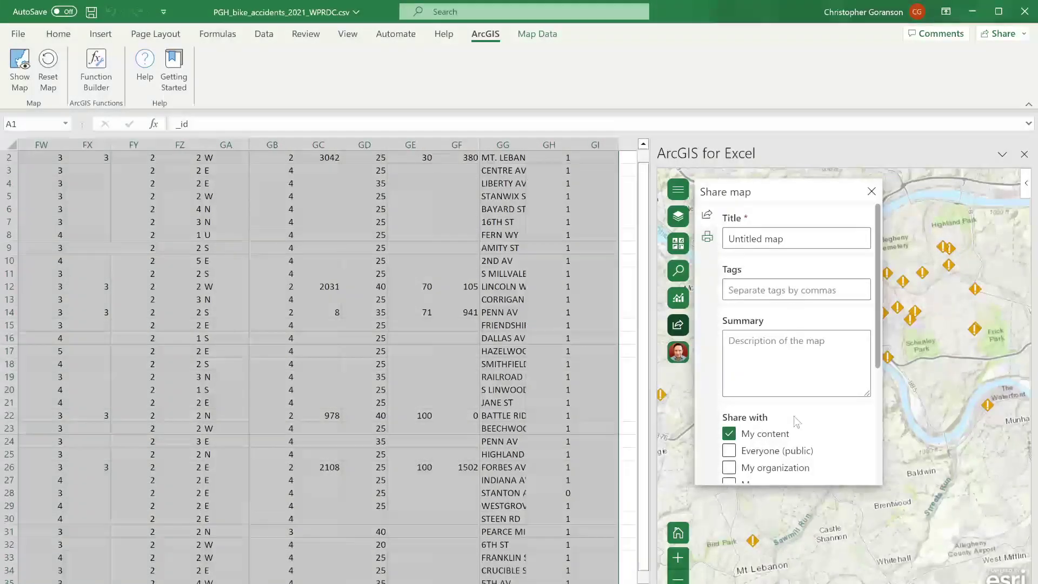
scroll(784, 427, "down", 5)
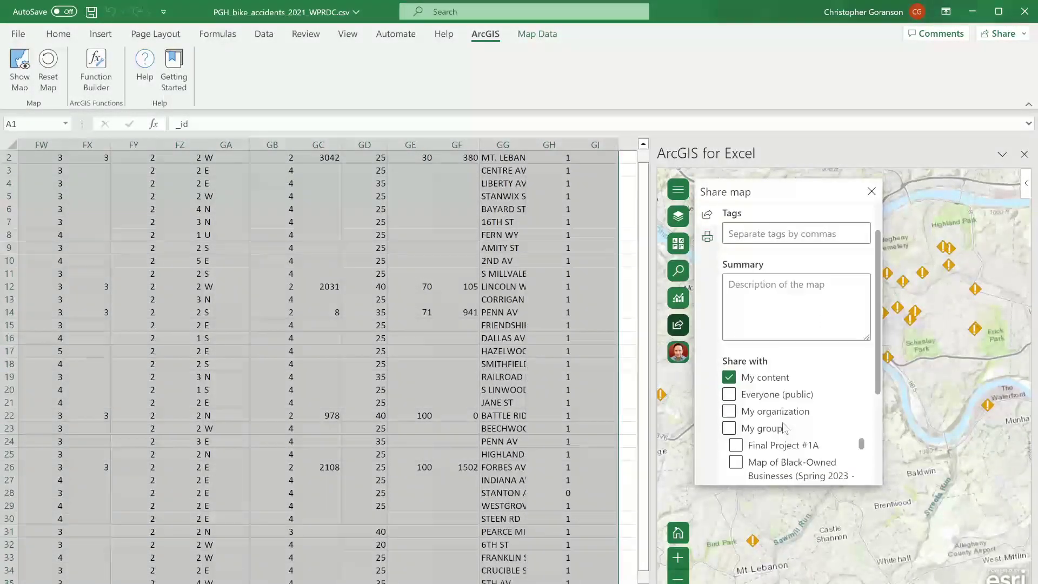
scroll(784, 427, "down", 1)
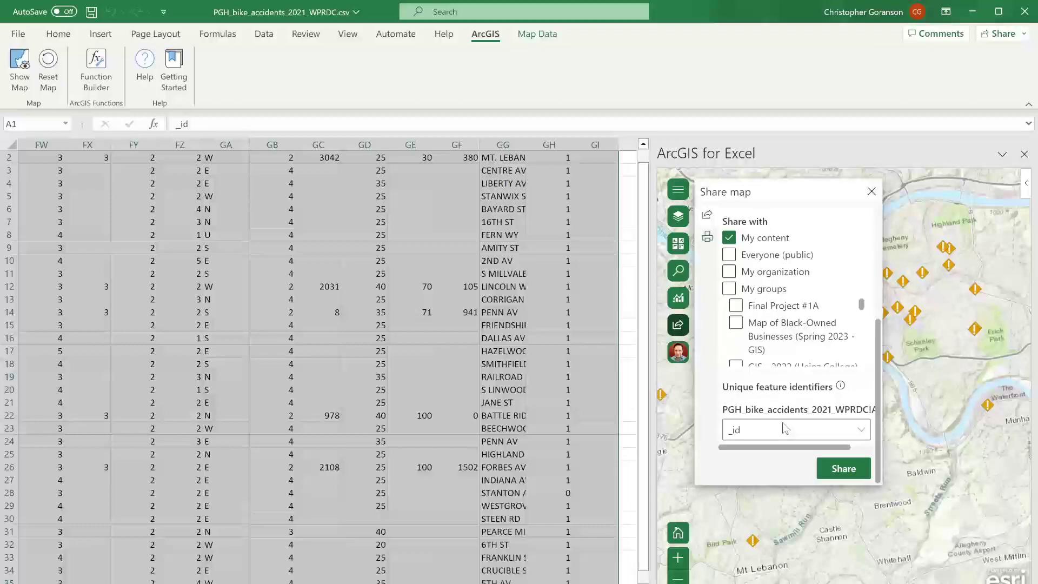
scroll(784, 427, "up", 6)
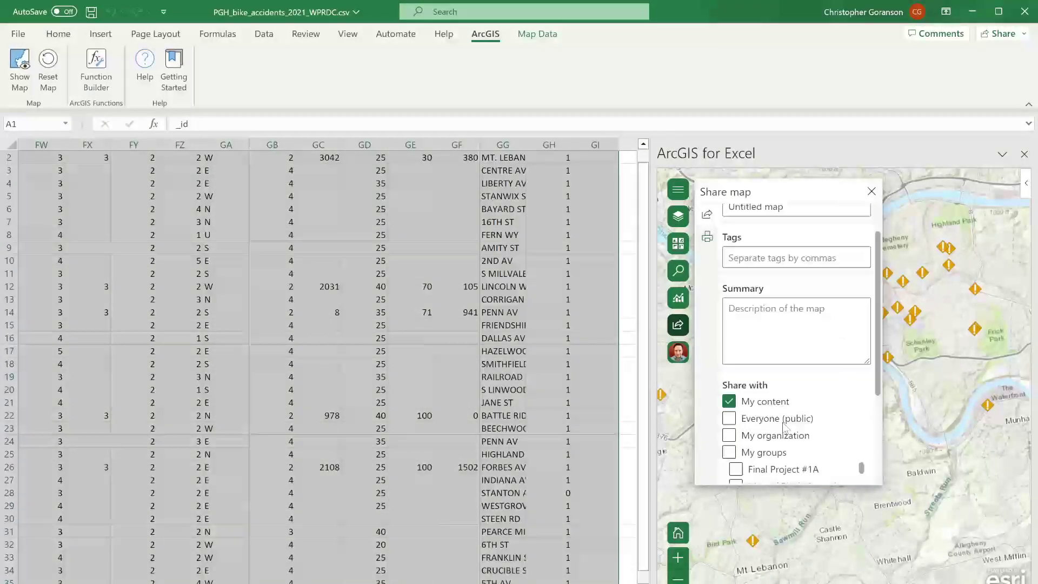
- In the Print panel, replace 'Untitled map' with the title 'Crashes involving bicyclists, 2021', keeping PDF format
left_click(707, 241)
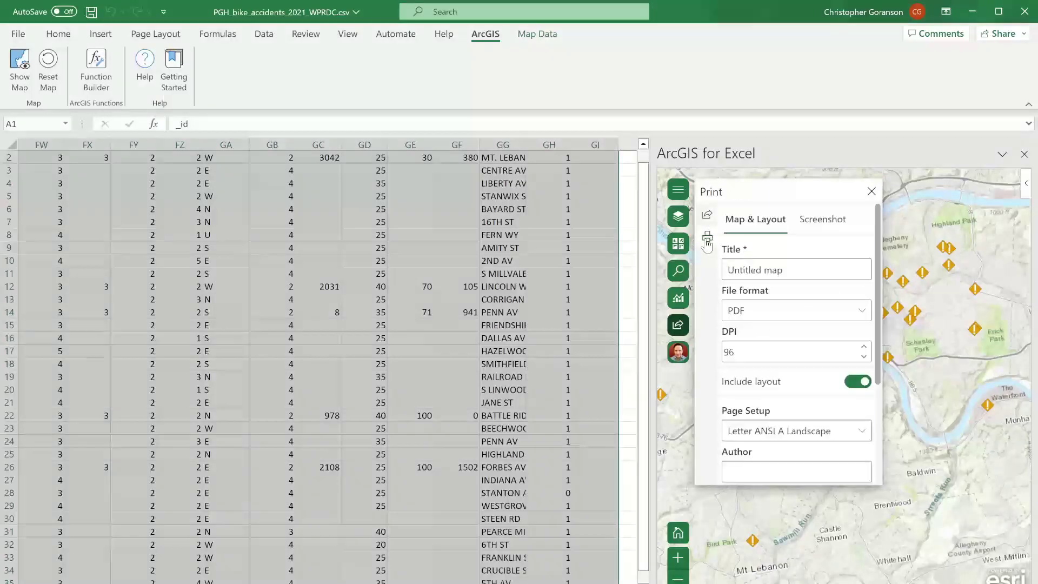
left_click(771, 269)
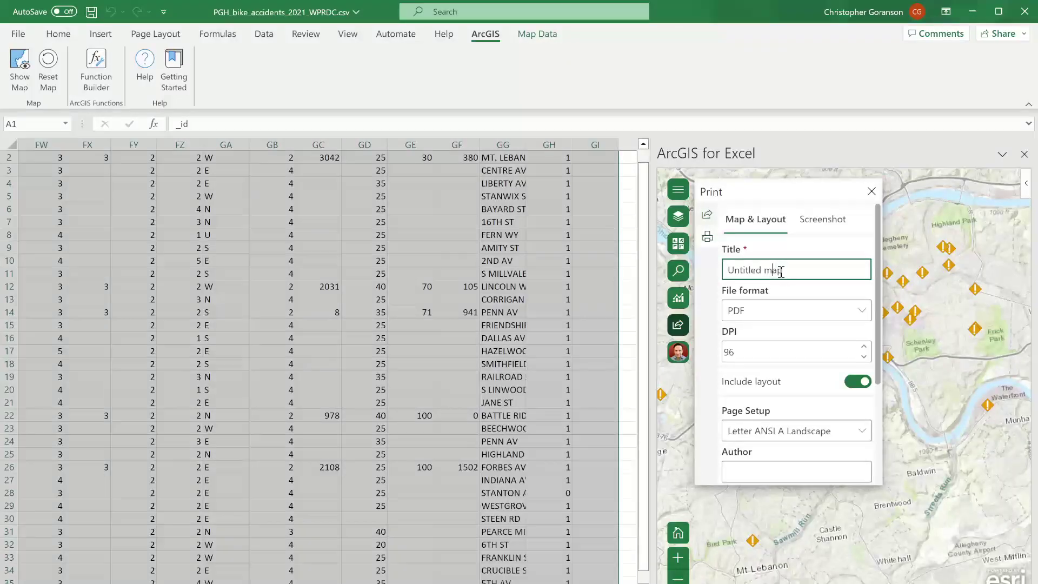
left_click_drag(785, 271, 685, 267)
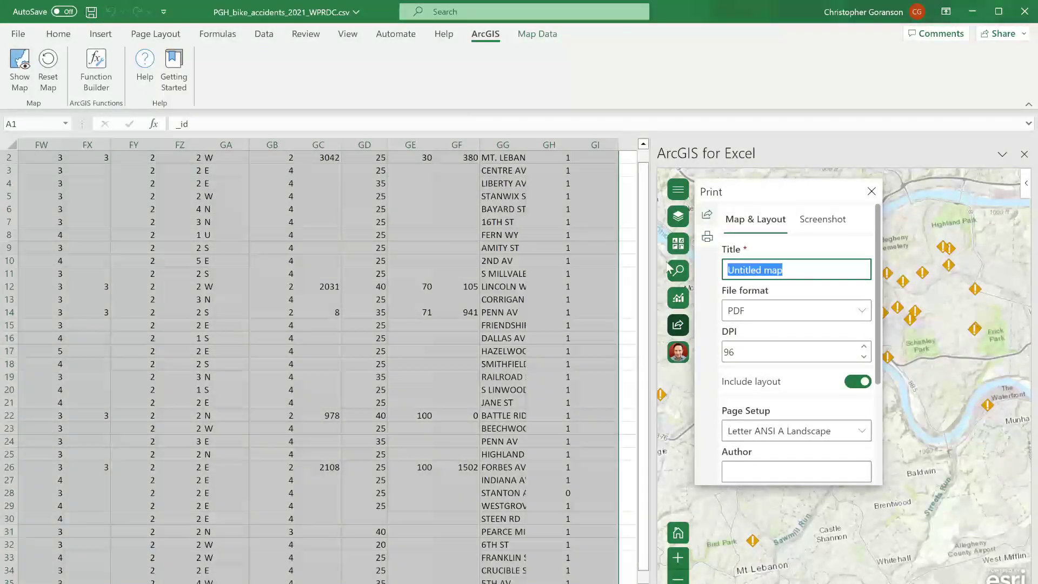
type("C")
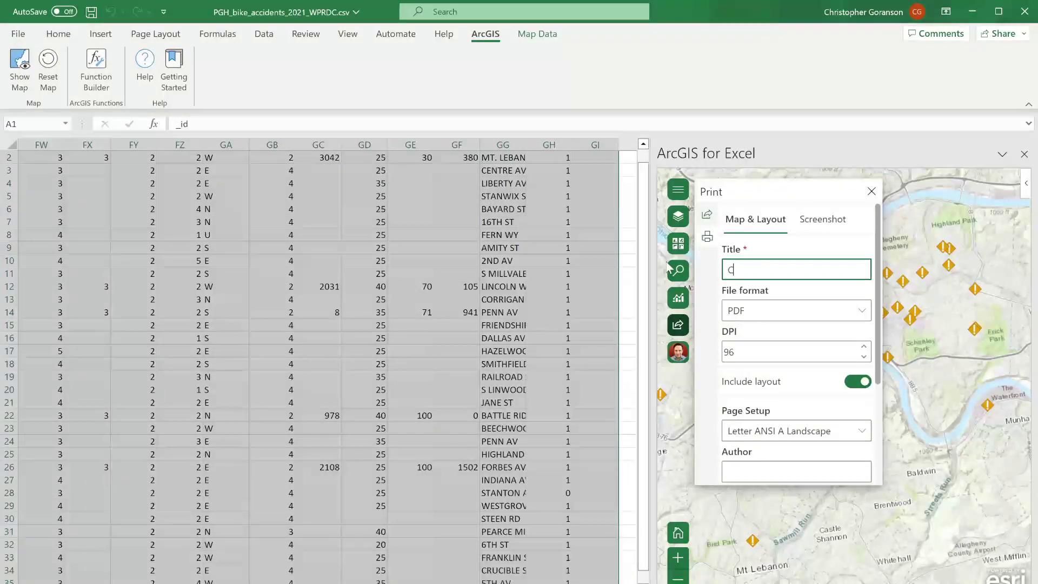
type("rashes involv")
type("ing b")
type("yc")
key("BackSpace")
key("BackSpace")
type("icybl")
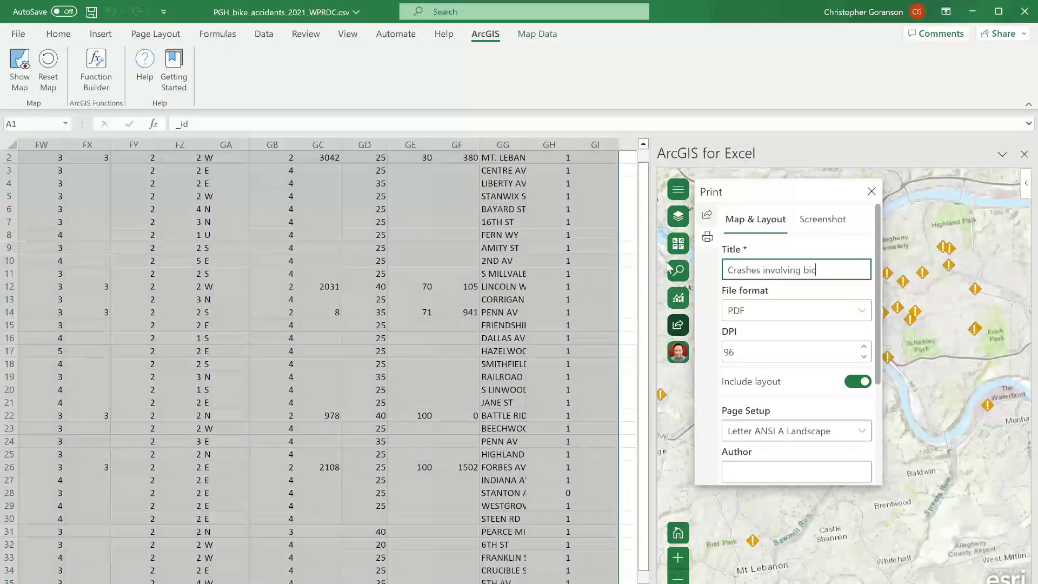
key("BackSpace")
key("BackSpace")
type("clists, 2021")
- Include a legend and export the map as 'Crashes involving bicyclists, 2021.pdf'
scroll(878, 442, "down", 3)
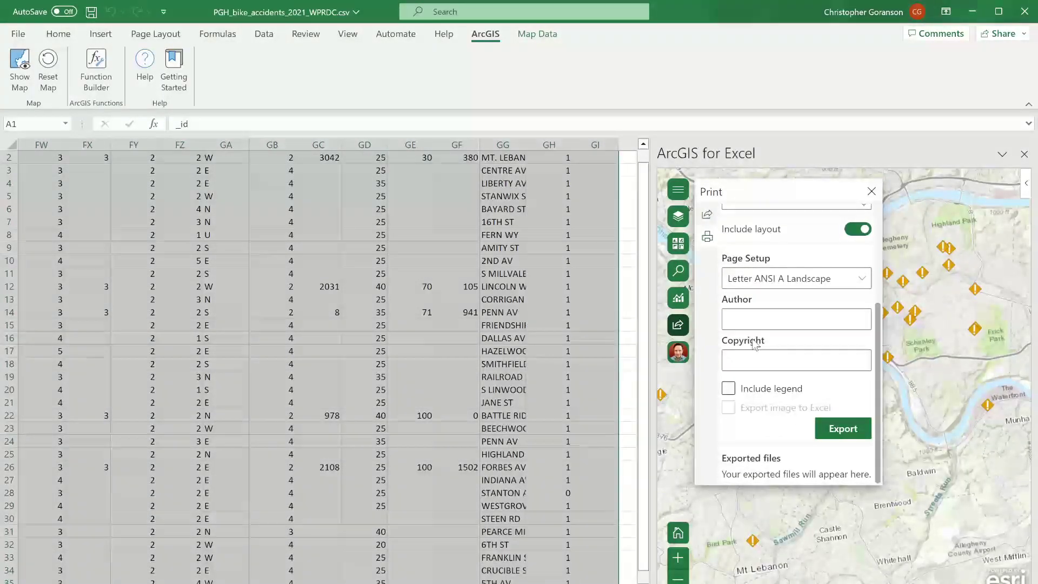
left_click(729, 389)
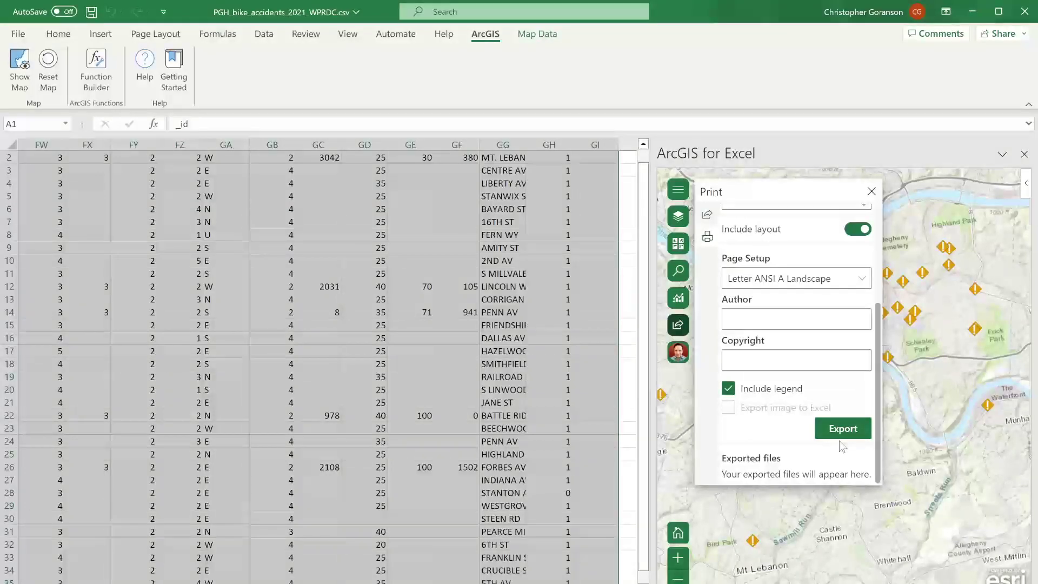
left_click(838, 436)
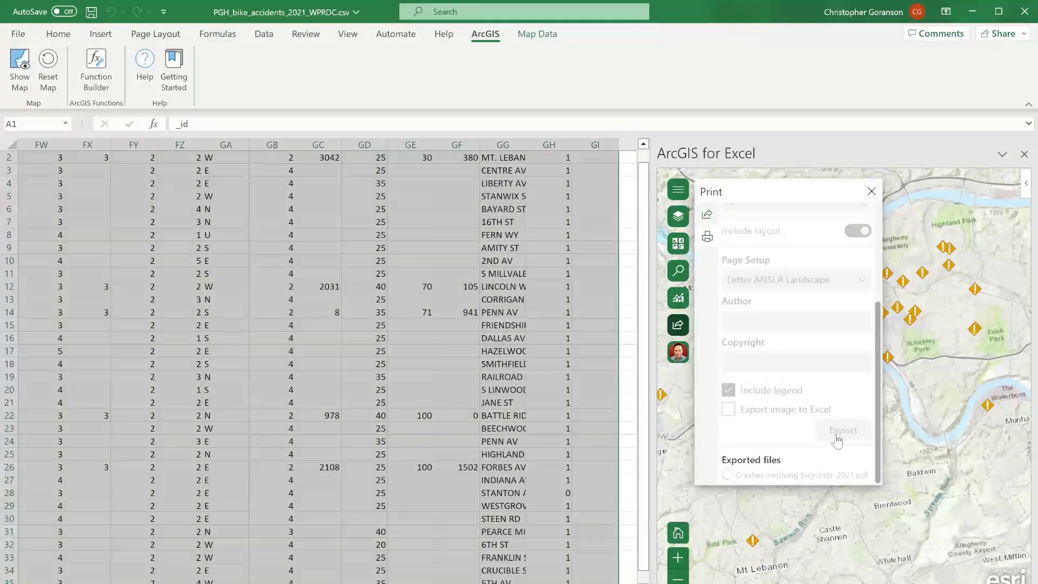